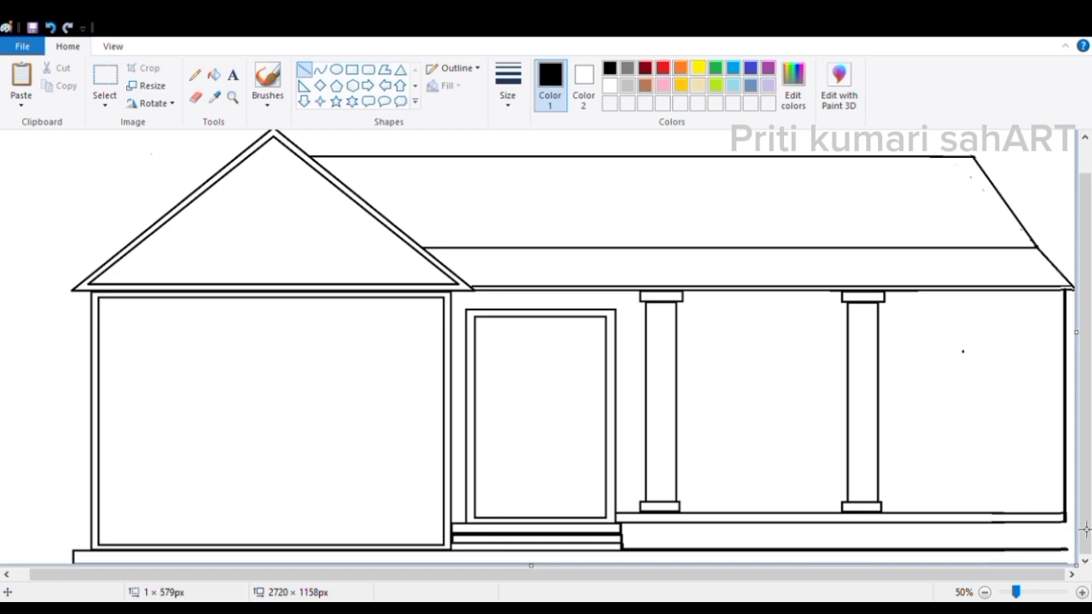
# Step: Close the porch base with a vertical line at its right end and paste a third column at the porch's right end
pyautogui.click(1033, 476)
pyautogui.click(507, 86)
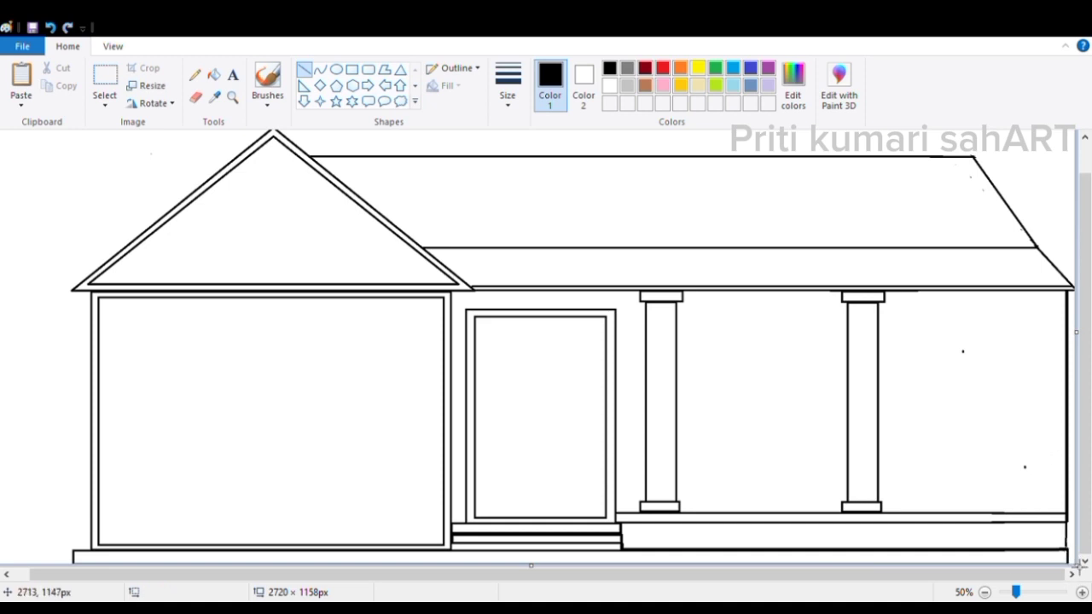
pyautogui.hotkey('ctrl', 'v')
pyautogui.moveTo(34, 247); pyautogui.dragTo(1051, 374)
pyautogui.click(982, 369)
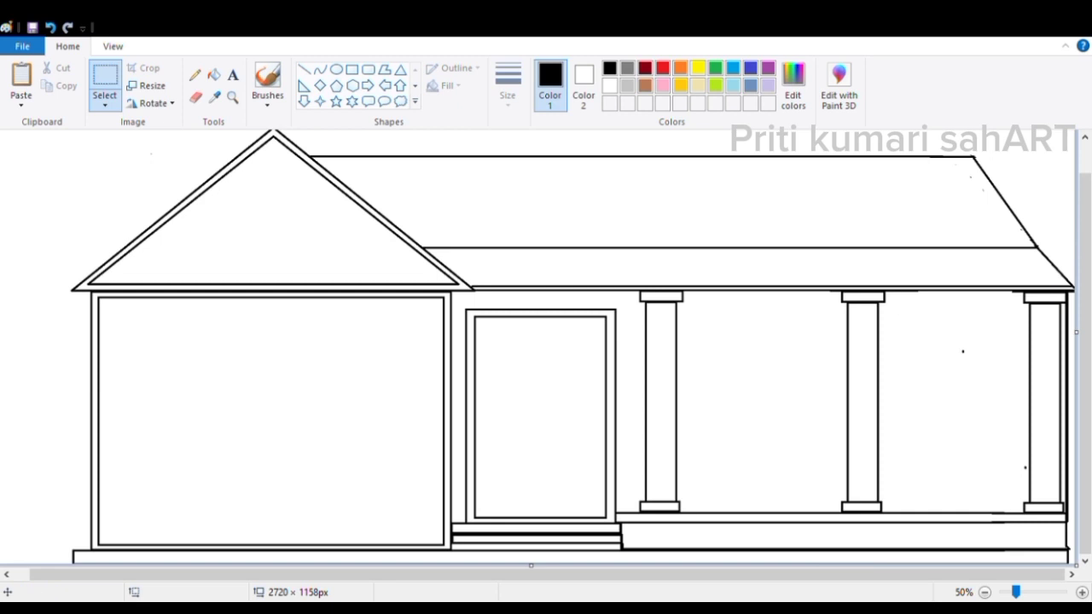
# Step: Draw a window frame of two nested rectangles on the left part of the gabled section's front wall
pyautogui.click(351, 69)
pyautogui.moveTo(137, 336)
pyautogui.mouseDown()
pyautogui.moveTo(244, 512)
pyautogui.moveTo(234, 497)
pyautogui.mouseUp()
pyautogui.click(128, 338)
pyautogui.moveTo(129, 328); pyautogui.dragTo(241, 503)
pyautogui.moveTo(134, 419); pyautogui.dragTo(131, 419)
# Step: Divide the new window into three columns with two vertical bars
pyautogui.moveTo(182, 339); pyautogui.dragTo(170, 505)
pyautogui.click(291, 413)
pyautogui.moveTo(206, 377); pyautogui.dragTo(207, 508)
pyautogui.click(290, 479)
# Step: Draw four horizontal bars across the window and erase the stray dot between the two rightmost porch columns
pyautogui.moveTo(140, 374); pyautogui.dragTo(242, 374)
pyautogui.click(275, 381)
pyautogui.moveTo(139, 408); pyautogui.dragTo(243, 410)
pyautogui.click(279, 396)
pyautogui.moveTo(140, 441); pyautogui.dragTo(244, 441)
pyautogui.click(142, 470)
pyautogui.moveTo(142, 470); pyautogui.dragTo(241, 472)
pyautogui.click(197, 99)
pyautogui.click(963, 352)
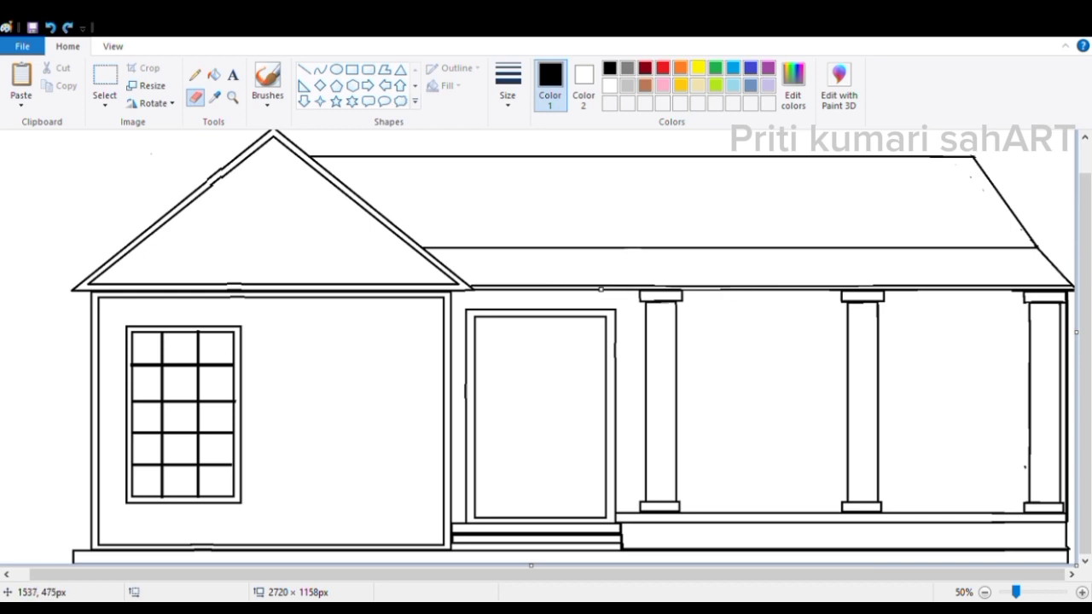
# Step: Copy the finished window and place the copy on the right part of the gabled section's front wall
pyautogui.click(105, 99)
pyautogui.click(134, 148)
pyautogui.moveTo(114, 316); pyautogui.dragTo(264, 515)
pyautogui.rightClick(261, 466)
pyautogui.click(294, 311)
pyautogui.rightClick(276, 309)
pyautogui.click(280, 353)
pyautogui.moveTo(51, 217); pyautogui.dragTo(349, 402)
# Step: Paste two more copies of the window, one in each gap between the porch columns
pyautogui.hotkey('ctrl', 'v')
pyautogui.moveTo(76, 240); pyautogui.dragTo(762, 407)
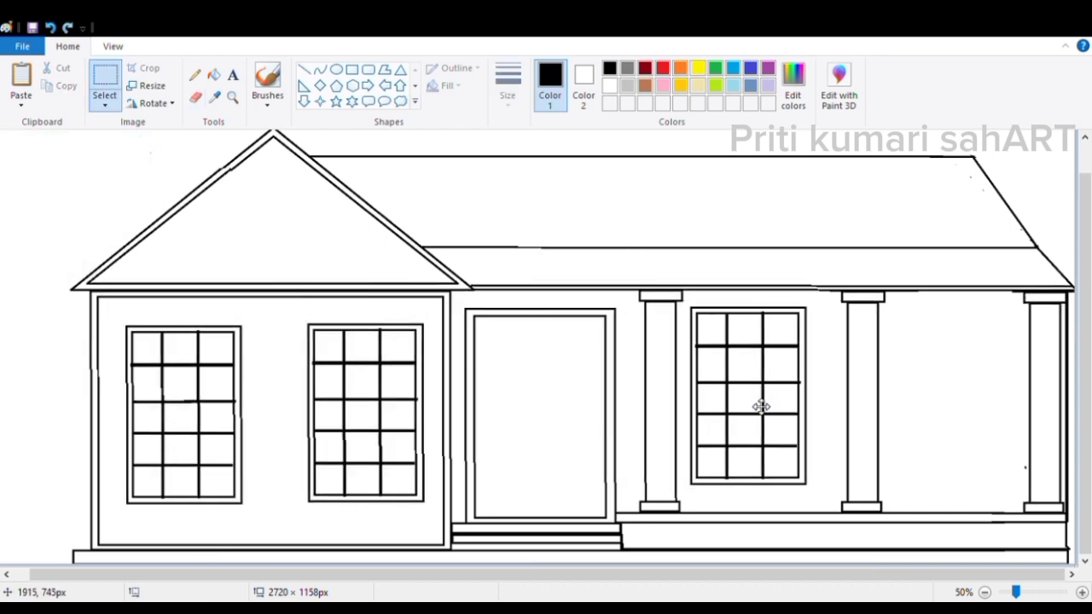
pyautogui.hotkey('ctrl', 'v')
pyautogui.moveTo(75, 232); pyautogui.dragTo(945, 431)
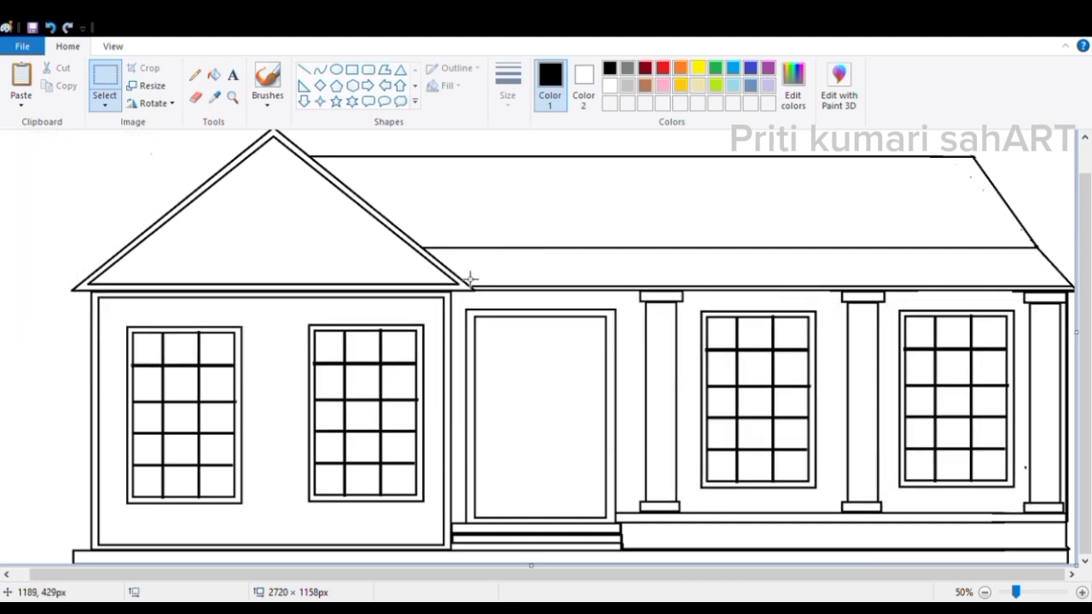
# Step: Draw a smaller window frame of two nested rectangles, the inner one about 165 px wide, in the middle of the gable
pyautogui.click(353, 70)
pyautogui.moveTo(236, 188); pyautogui.dragTo(301, 272)
pyautogui.moveTo(269, 189); pyautogui.dragTo(269, 177)
pyautogui.moveTo(299, 223); pyautogui.dragTo(277, 233)
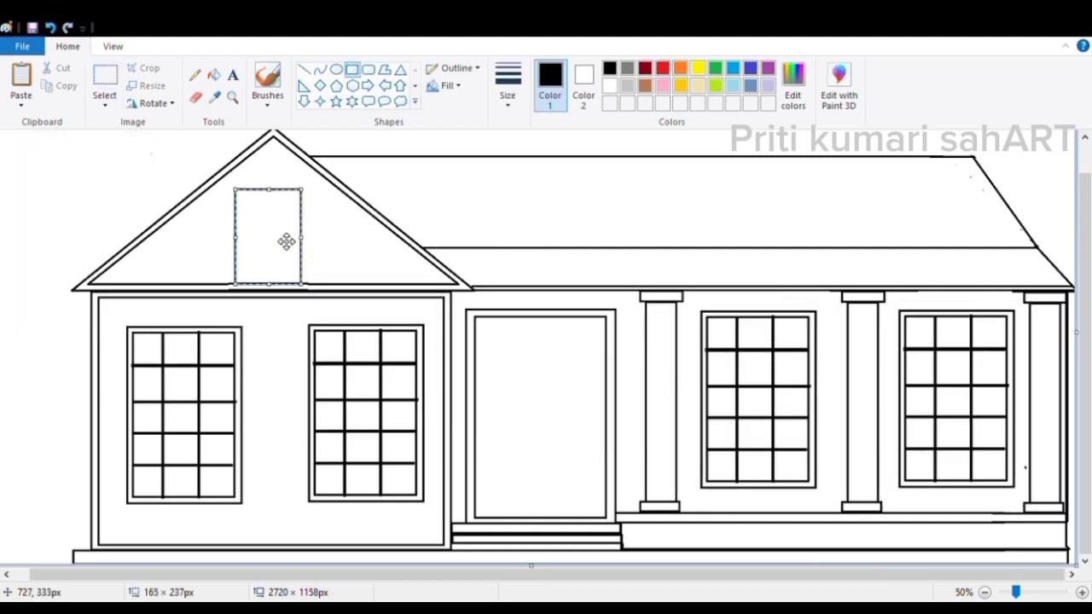
pyautogui.click(325, 227)
pyautogui.moveTo(269, 189); pyautogui.dragTo(307, 283)
pyautogui.click(338, 245)
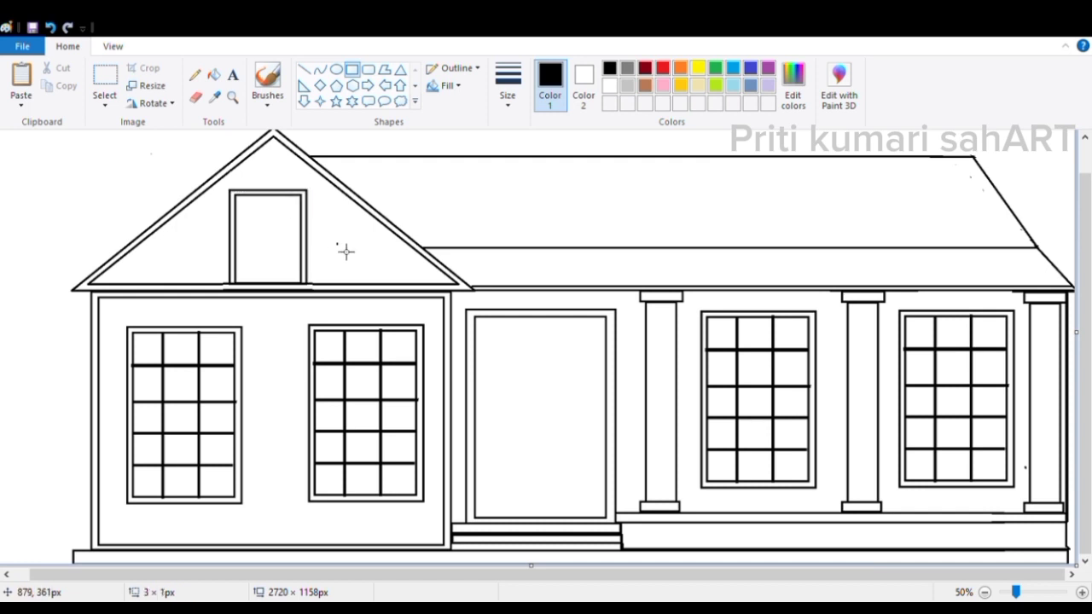
# Step: Divide the gable window into three columns with two thin vertical bars
pyautogui.moveTo(262, 202); pyautogui.dragTo(260, 290)
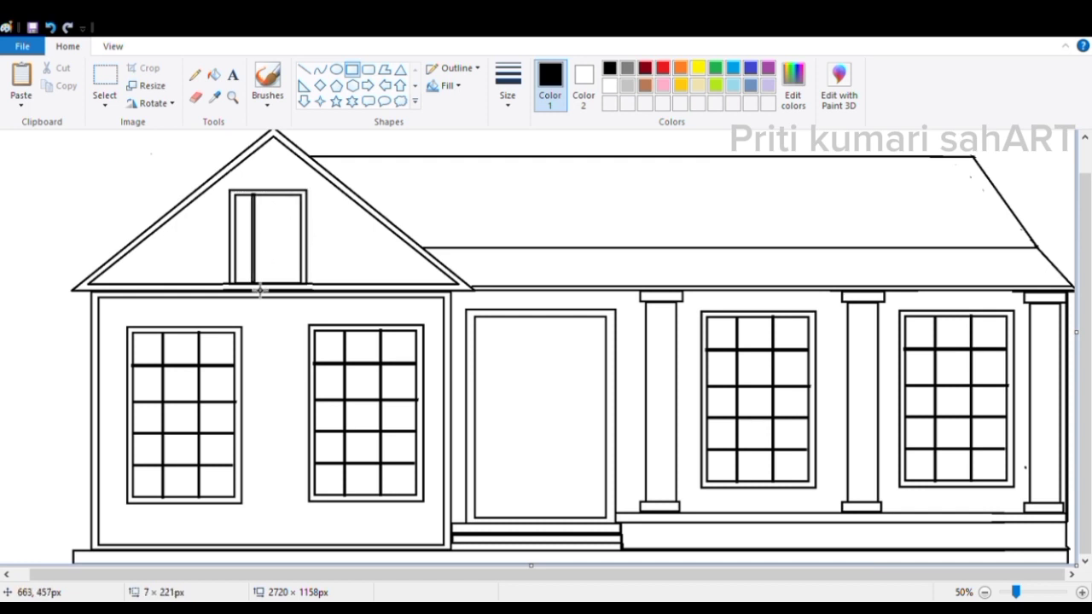
pyautogui.hotkey('ctrl', 'z')
pyautogui.moveTo(262, 205)
pyautogui.mouseDown()
pyautogui.moveTo(263, 290)
pyautogui.moveTo(265, 256)
pyautogui.moveTo(285, 290)
pyautogui.mouseUp()
pyautogui.click(312, 227)
# Step: Add three thin horizontal bars across the gable window
pyautogui.moveTo(241, 223); pyautogui.dragTo(307, 228)
pyautogui.click(243, 263)
pyautogui.moveTo(243, 250); pyautogui.dragTo(308, 247)
pyautogui.hotkey('ctrl', 'z')
pyautogui.click(516, 265)
pyautogui.moveTo(243, 271); pyautogui.dragTo(308, 274)
pyautogui.hotkey('ctrl', 'z')
pyautogui.click(433, 227)
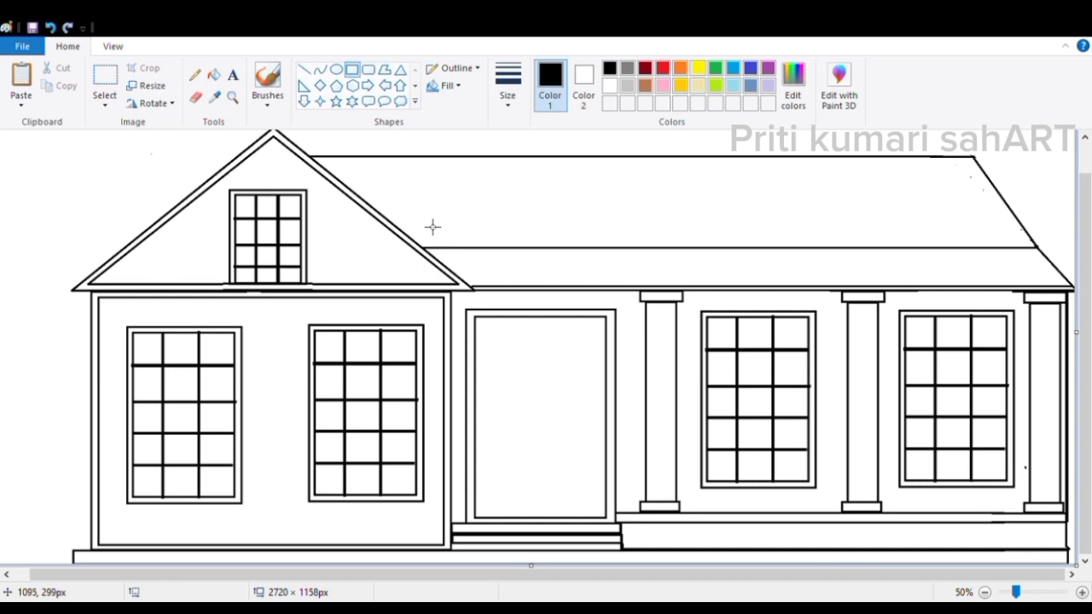
# Step: Move the gable window up off the gable's base line and redraw the missing horizontal lines beneath it
pyautogui.click(105, 85)
pyautogui.moveTo(220, 183); pyautogui.dragTo(302, 262)
pyautogui.click(304, 70)
pyautogui.moveTo(271, 298); pyautogui.dragTo(332, 285)
pyautogui.moveTo(285, 278); pyautogui.dragTo(285, 281)
pyautogui.moveTo(208, 284); pyautogui.dragTo(361, 279)
# Step: Erase the leftover marks around the gable window and the gable's base line
pyautogui.click(195, 98)
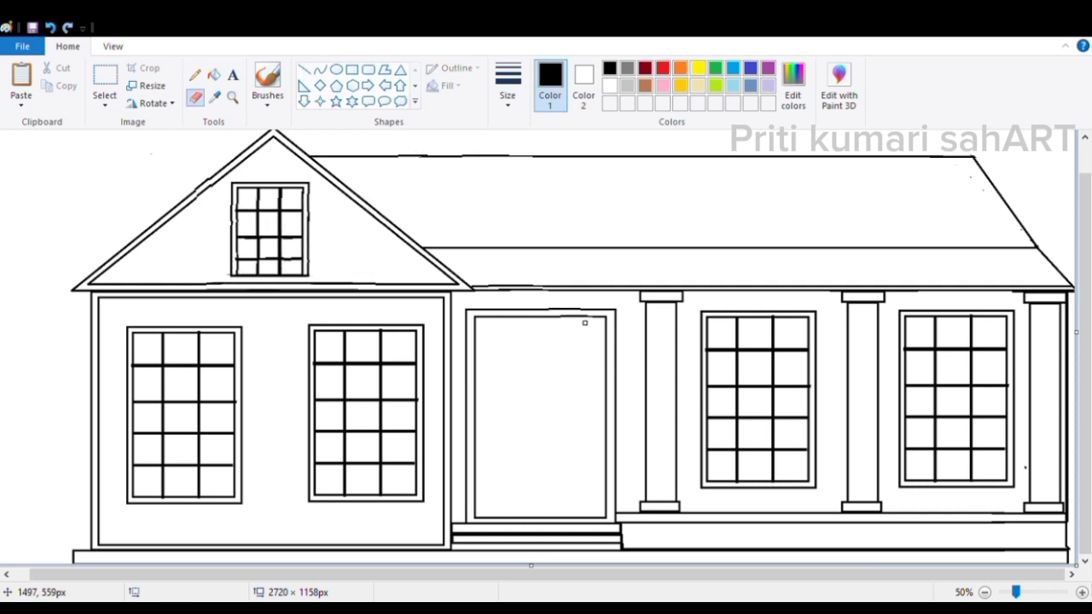
pyautogui.click(1082, 592)
pyautogui.click(503, 104)
pyautogui.click(536, 199)
pyautogui.scroll(-1, 298, 173)
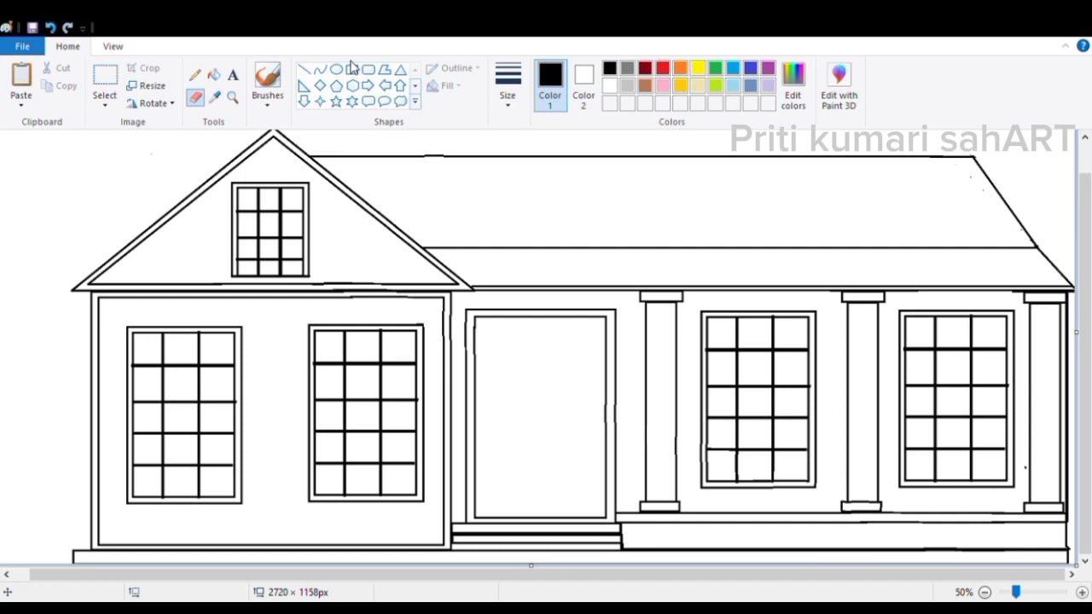
# Step: Draw the front wall of a dormer as a rectangle on the main roof, with a window rectangle inside it
pyautogui.click(400, 69)
pyautogui.click(352, 69)
pyautogui.moveTo(488, 186)
pyautogui.mouseDown()
pyautogui.moveTo(556, 256)
pyautogui.moveTo(558, 227)
pyautogui.moveTo(594, 224)
pyautogui.mouseUp()
pyautogui.moveTo(549, 186)
pyautogui.mouseDown()
pyautogui.moveTo(585, 253)
pyautogui.moveTo(572, 252)
pyautogui.mouseUp()
pyautogui.click(651, 223)
# Step: Divide the dormer window with one vertical bar and two evenly spaced horizontal bars
pyautogui.moveTo(546, 230)
pyautogui.mouseDown()
pyautogui.moveTo(569, 241)
pyautogui.moveTo(551, 233)
pyautogui.moveTo(550, 243)
pyautogui.mouseUp()
pyautogui.click(660, 226)
pyautogui.click(538, 232)
pyautogui.click(647, 221)
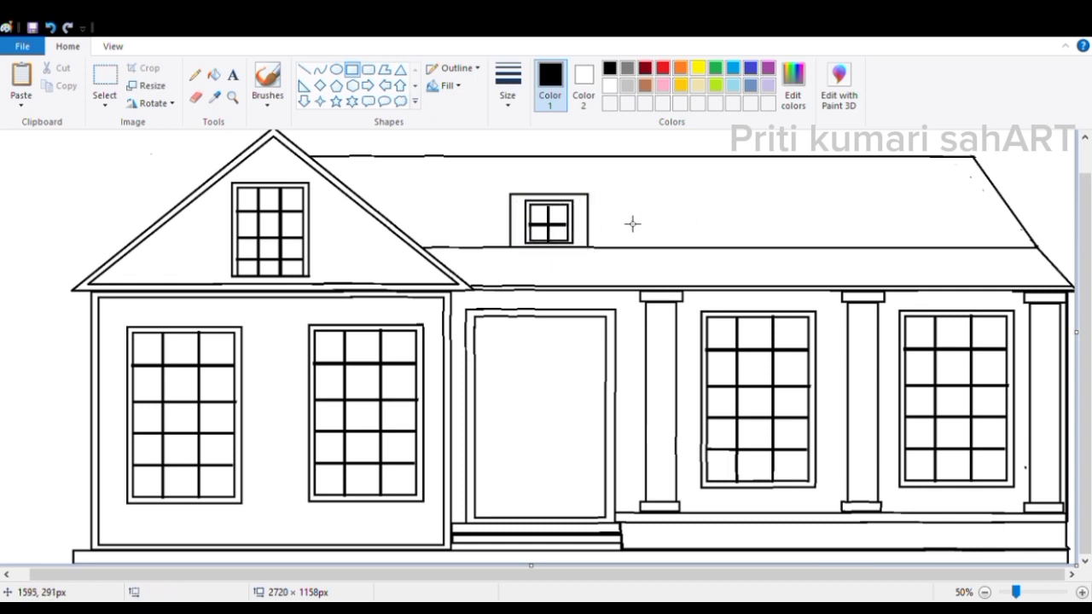
pyautogui.hotkey('ctrl', 'z')
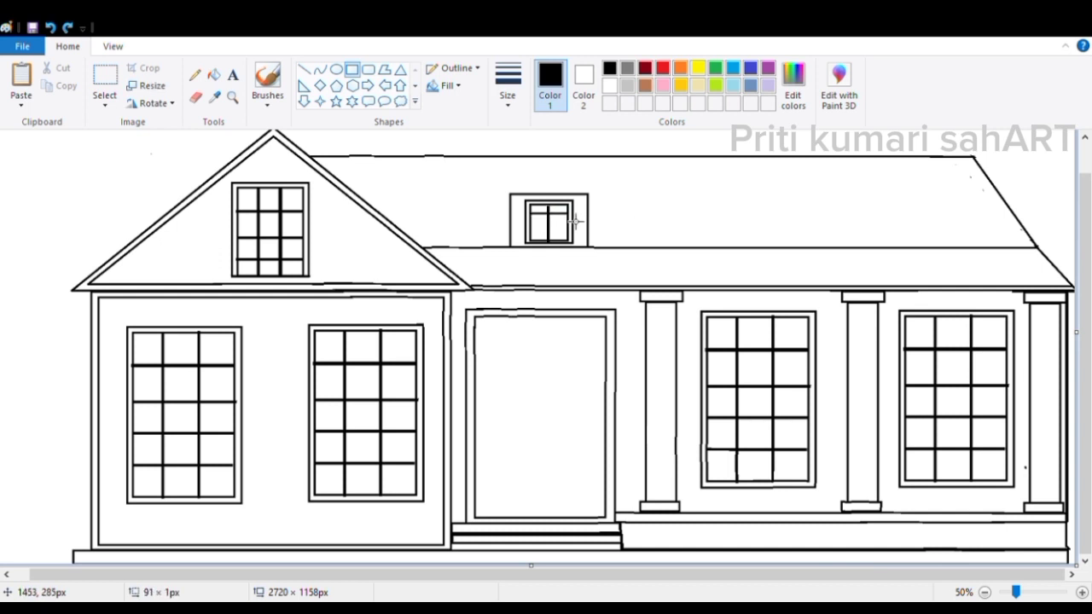
pyautogui.click(582, 231)
pyautogui.click(196, 98)
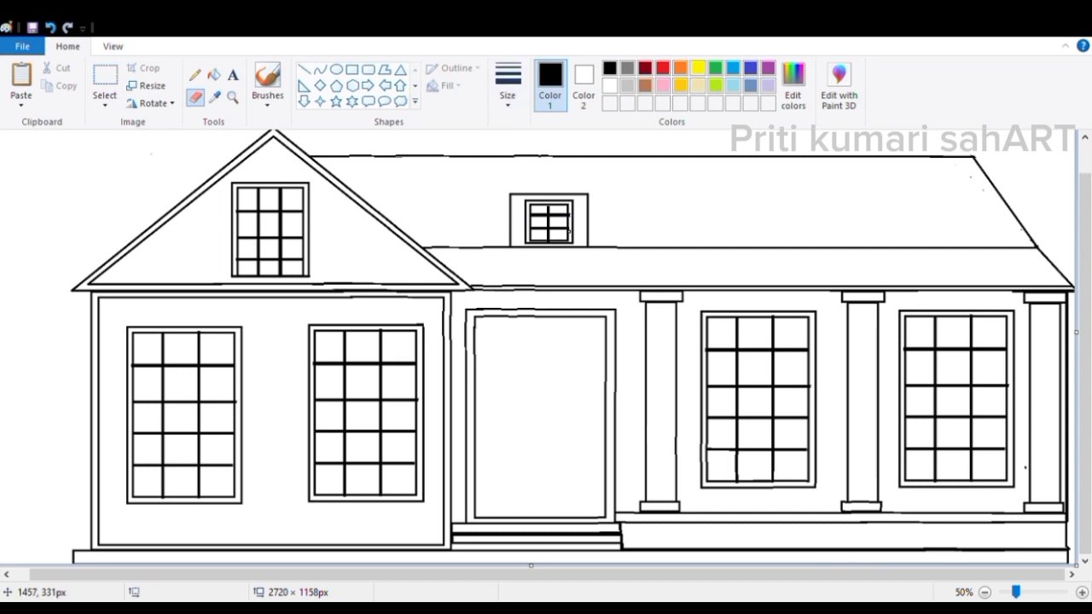
# Step: Draw the dormer's overhanging roof as two nested triangles on top of its front wall
pyautogui.click(401, 69)
pyautogui.moveTo(492, 167); pyautogui.dragTo(612, 201)
pyautogui.click(657, 204)
pyautogui.moveTo(527, 201)
pyautogui.mouseDown()
pyautogui.moveTo(592, 200)
pyautogui.moveTo(600, 172)
pyautogui.mouseUp()
pyautogui.moveTo(527, 181); pyautogui.dragTo(507, 180)
pyautogui.moveTo(552, 171); pyautogui.dragTo(603, 184)
pyautogui.click(674, 217)
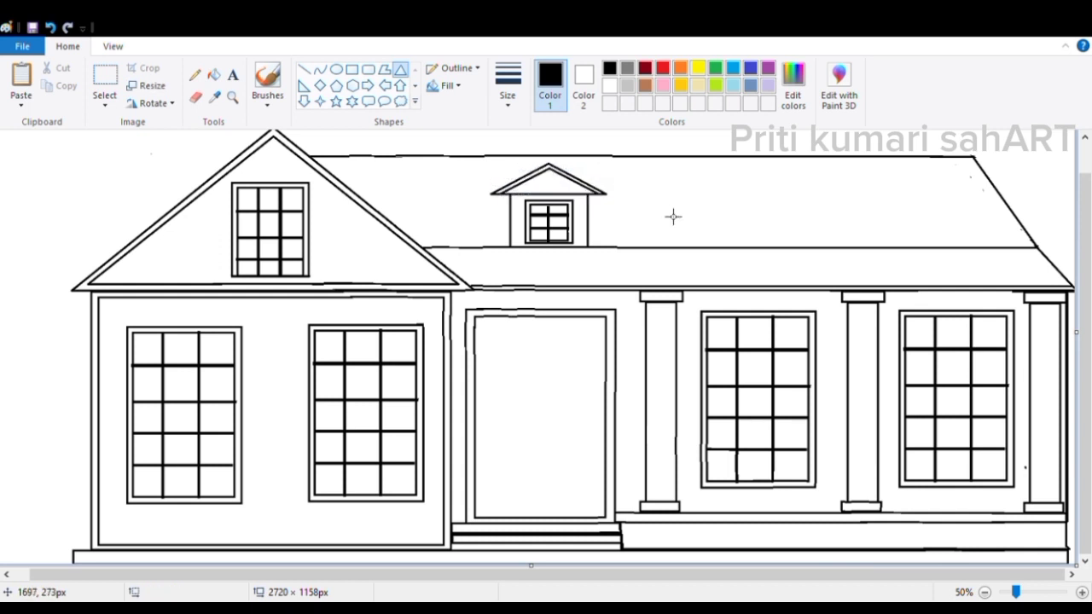
# Step: Copy the complete dormer and place the copy on the right part of the main roof
pyautogui.click(106, 77)
pyautogui.moveTo(474, 163); pyautogui.dragTo(601, 246)
pyautogui.click(686, 220)
pyautogui.moveTo(473, 163); pyautogui.dragTo(612, 247)
pyautogui.hotkey('ctrl', 'c')
pyautogui.hotkey('ctrl', 'v')
pyautogui.moveTo(137, 213); pyautogui.dragTo(927, 244)
pyautogui.click(966, 209)
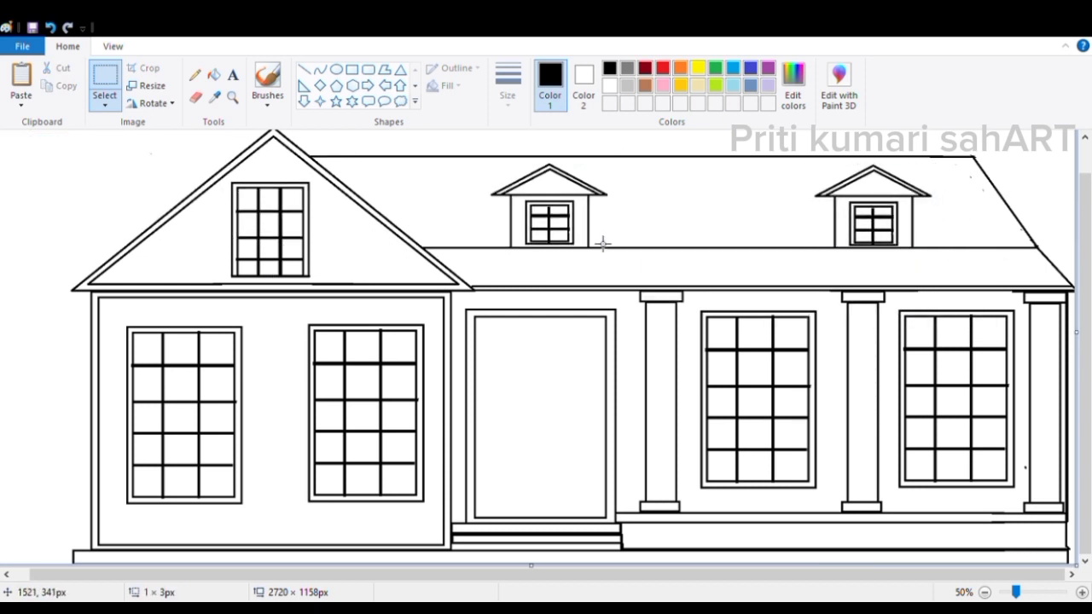
# Step: Draw a rectangle for the door leaf inside the door frame and adjust its edges to fit closely
pyautogui.click(354, 74)
pyautogui.moveTo(493, 328)
pyautogui.mouseDown()
pyautogui.moveTo(590, 451)
pyautogui.moveTo(599, 519)
pyautogui.mouseUp()
pyautogui.moveTo(493, 424); pyautogui.dragTo(477, 425)
pyautogui.moveTo(538, 519); pyautogui.dragTo(538, 515)
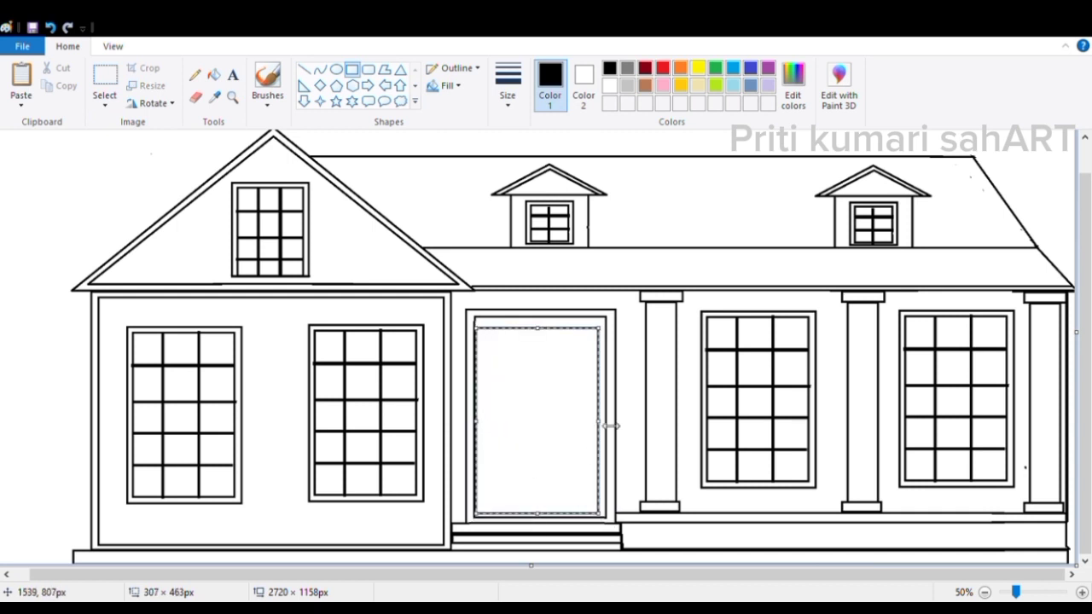
pyautogui.moveTo(599, 424); pyautogui.dragTo(601, 424)
pyautogui.moveTo(540, 328); pyautogui.dragTo(553, 323)
pyautogui.moveTo(476, 418); pyautogui.dragTo(487, 422)
pyautogui.click(539, 424)
# Step: Draw two nested rectangles for a window in the upper part of the door
pyautogui.moveTo(527, 390); pyautogui.dragTo(586, 462)
pyautogui.moveTo(586, 398); pyautogui.dragTo(590, 400)
pyautogui.moveTo(510, 401); pyautogui.dragTo(500, 401)
pyautogui.moveTo(543, 343); pyautogui.dragTo(544, 337)
pyautogui.moveTo(589, 397); pyautogui.dragTo(602, 413)
pyautogui.click(602, 413)
pyautogui.moveTo(498, 338); pyautogui.dragTo(589, 450)
pyautogui.moveTo(543, 338); pyautogui.dragTo(543, 450)
pyautogui.click(632, 368)
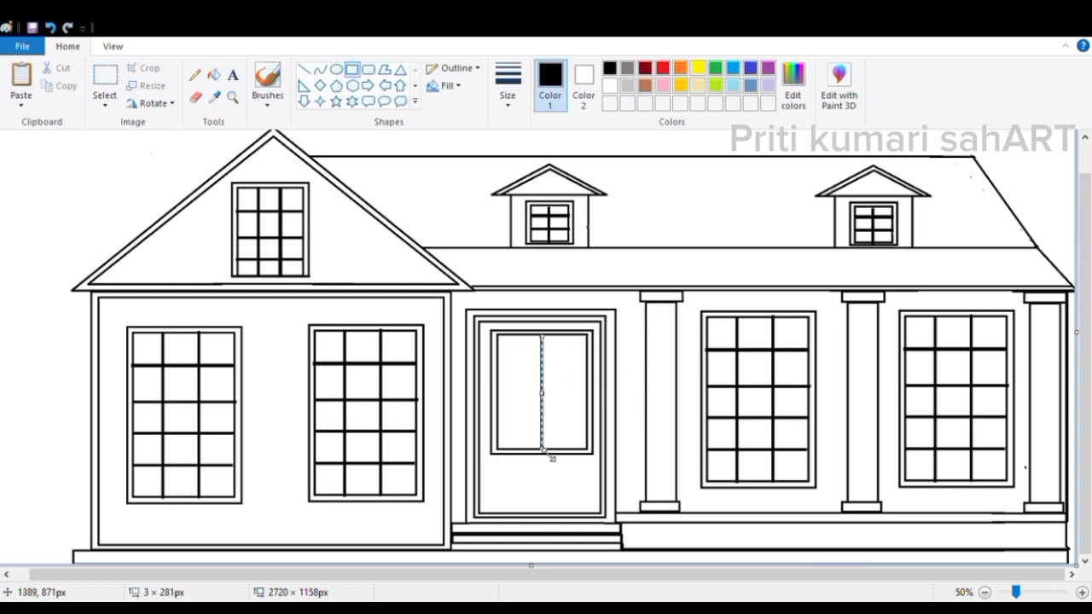
pyautogui.moveTo(498, 359); pyautogui.dragTo(586, 361)
pyautogui.hotkey('ctrl', 'z')
pyautogui.hotkey('ctrl', 'z')
# Step: Draw two vertical bars and the uppermost horizontal bar in the door window, nudging the horizontal bar slightly down
pyautogui.moveTo(523, 335); pyautogui.dragTo(524, 450)
pyautogui.moveTo(560, 335); pyautogui.dragTo(560, 451)
pyautogui.moveTo(497, 352); pyautogui.dragTo(590, 352)
pyautogui.press('Down')
pyautogui.press('Down')
pyautogui.press('Down')
pyautogui.click(524, 401)
pyautogui.moveTo(498, 383); pyautogui.dragTo(588, 383)
pyautogui.hotkey('ctrl', 'z')
pyautogui.hotkey('ctrl', 'z')
# Step: Add three more horizontal bars below the first one to complete the door window's grid
pyautogui.moveTo(498, 380); pyautogui.dragTo(590, 383)
pyautogui.press('Up')
pyautogui.press('Up')
pyautogui.press('Up')
pyautogui.click(598, 411)
pyautogui.moveTo(497, 401); pyautogui.dragTo(588, 401)
pyautogui.moveTo(497, 428); pyautogui.dragTo(594, 428)
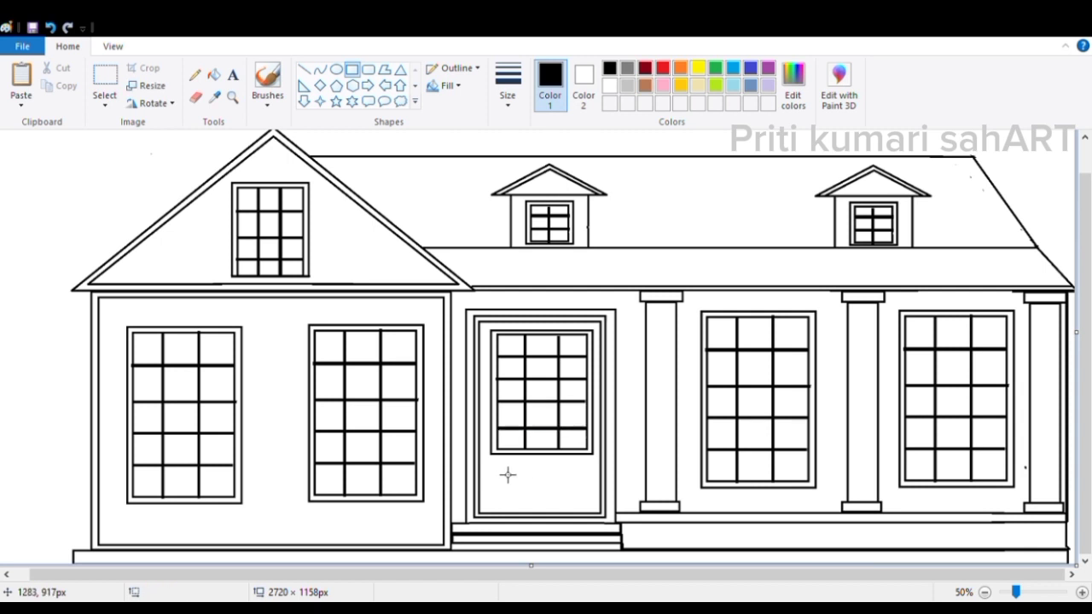
# Step: Draw a rectangle about 253 × 147 px below the door window and erase the line along its top edge
pyautogui.moveTo(498, 462); pyautogui.dragTo(600, 519)
pyautogui.hotkey('ctrl', 'z')
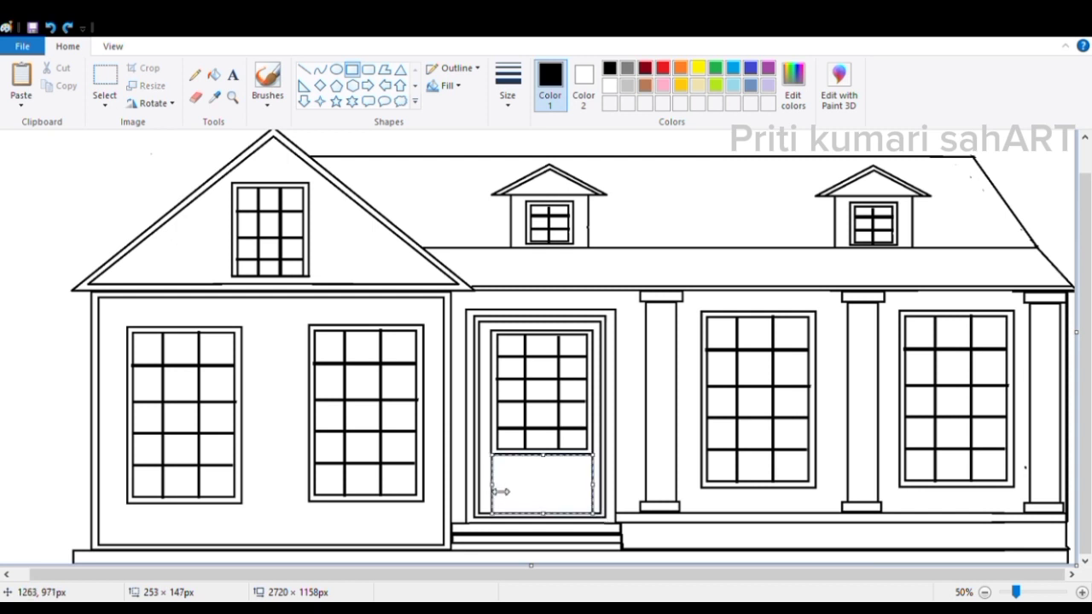
pyautogui.click(195, 97)
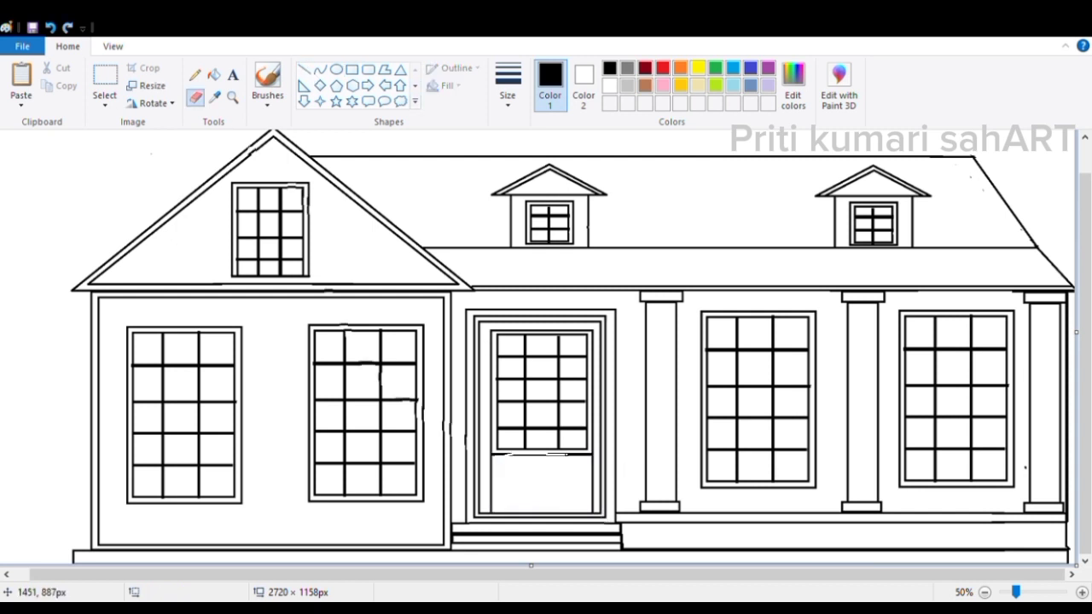
pyautogui.click(1082, 592)
pyautogui.scroll(1, 558, 222)
pyautogui.hscroll(3, 540, 165)
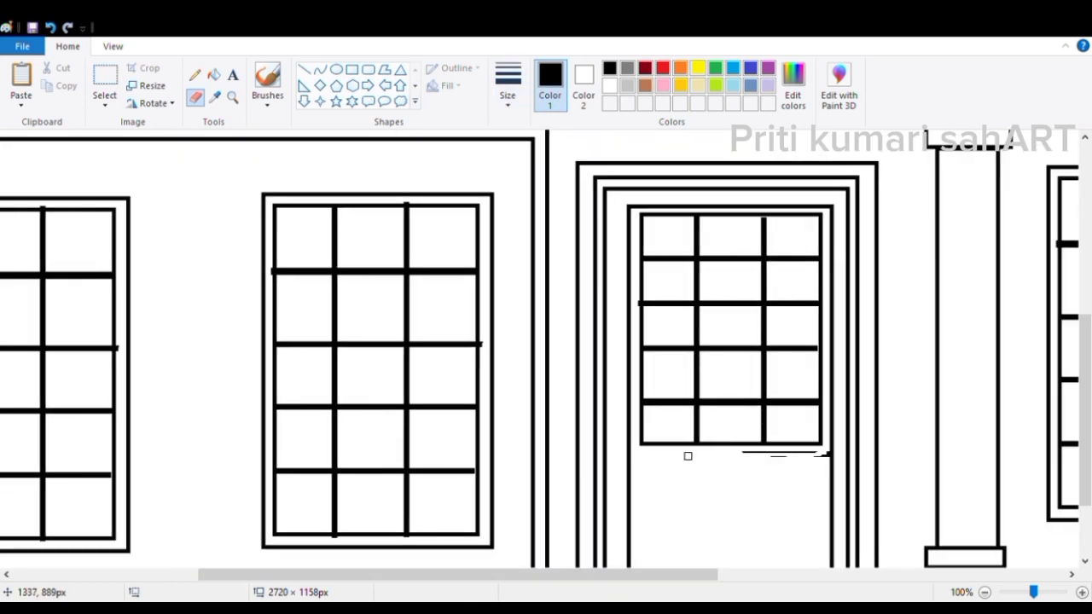
pyautogui.click(985, 592)
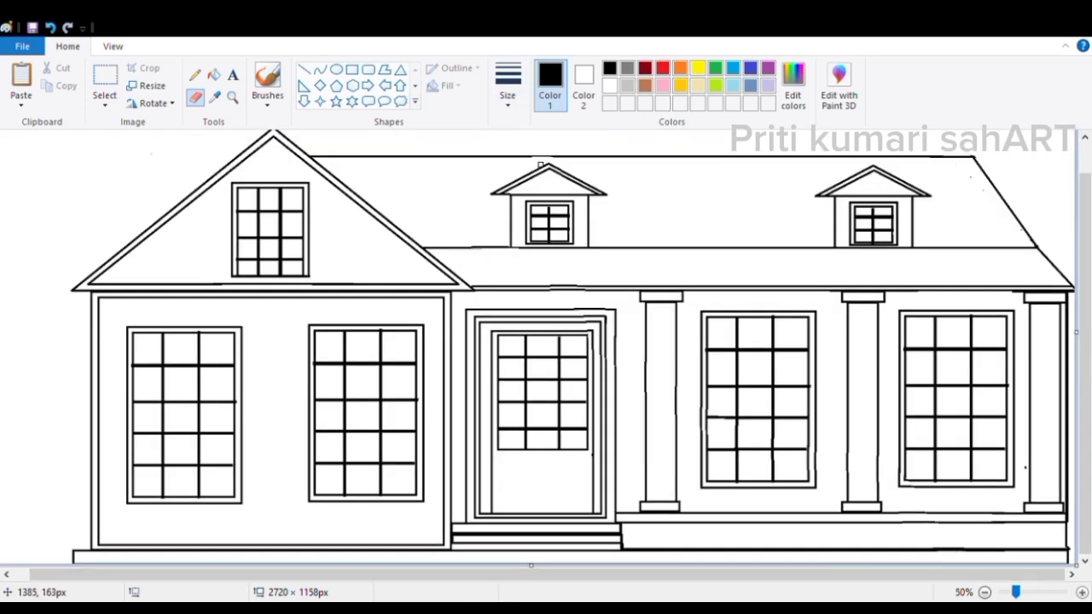
# Step: Fill the door's outer border and the frames of the four large windows with black
pyautogui.click(213, 75)
pyautogui.click(600, 334)
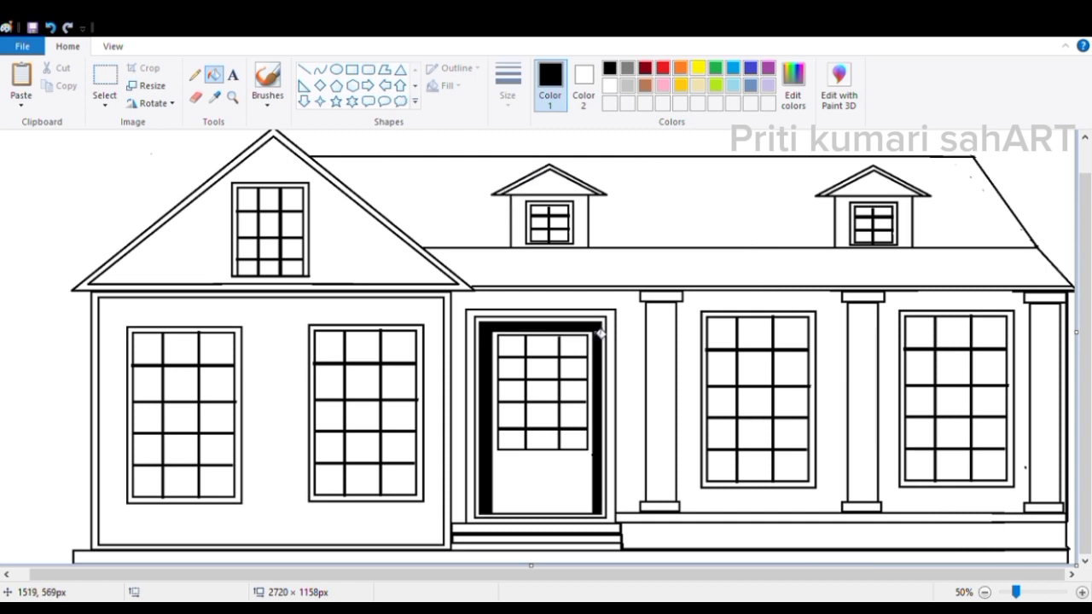
pyautogui.click(705, 327)
pyautogui.click(902, 320)
pyautogui.click(421, 332)
pyautogui.click(205, 330)
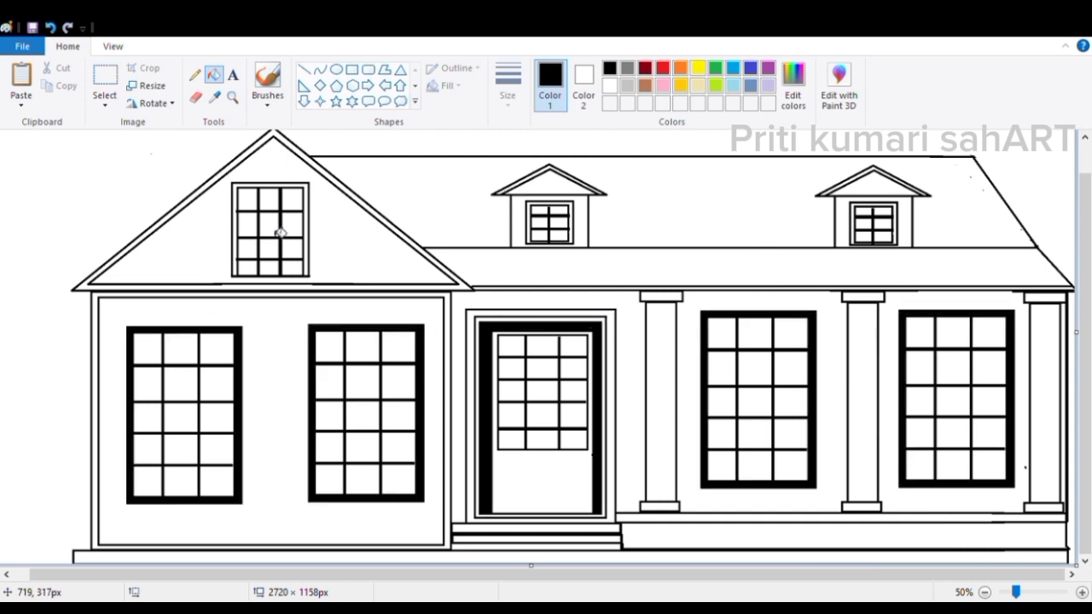
# Step: Fill all panes of the gabled section's left window with light blue
pyautogui.click(733, 85)
pyautogui.click(216, 349)
pyautogui.click(148, 384)
pyautogui.click(181, 384)
pyautogui.click(148, 418)
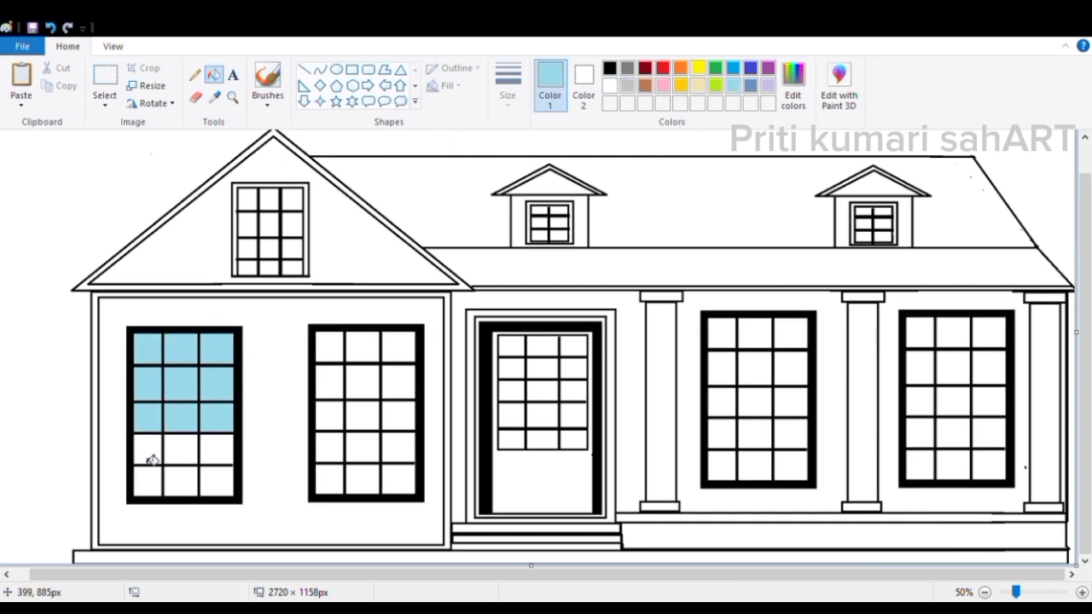
pyautogui.click(217, 449)
pyautogui.click(181, 482)
pyautogui.click(148, 481)
# Step: Fill all panes of the gabled section's right window with light blue
pyautogui.click(362, 347)
pyautogui.click(329, 381)
pyautogui.click(399, 382)
pyautogui.click(329, 448)
pyautogui.click(399, 447)
pyautogui.click(329, 481)
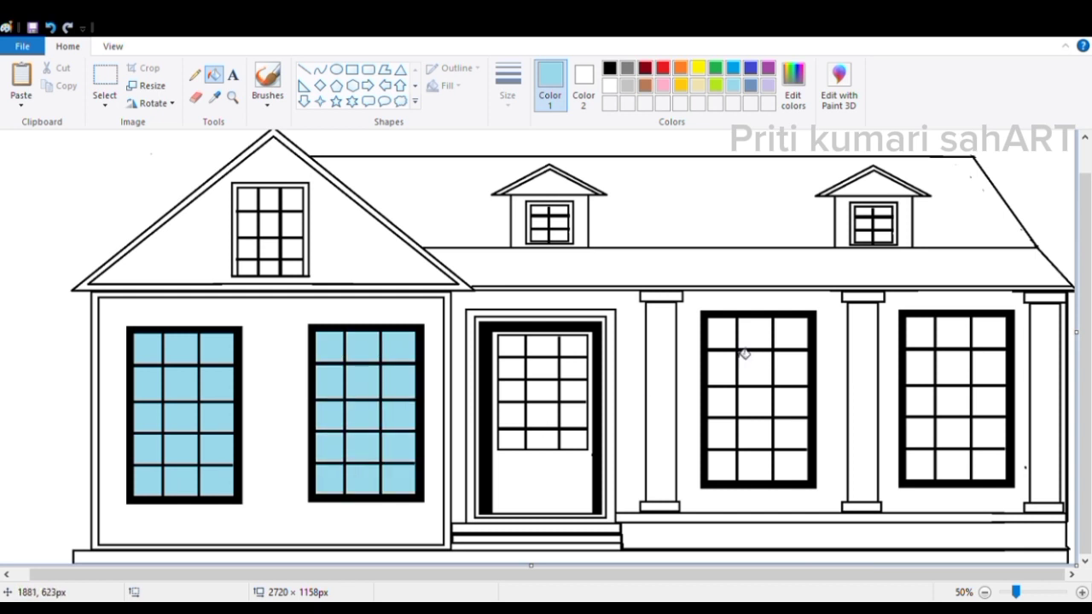
# Step: Fill all panes of the large window between the first two porch columns with light blue
pyautogui.click(722, 333)
pyautogui.click(755, 368)
pyautogui.click(728, 377)
pyautogui.click(720, 404)
pyautogui.click(755, 403)
pyautogui.click(748, 474)
pyautogui.click(722, 467)
# Step: Fill all panes of the large window between the last two porch columns with light blue
pyautogui.click(983, 334)
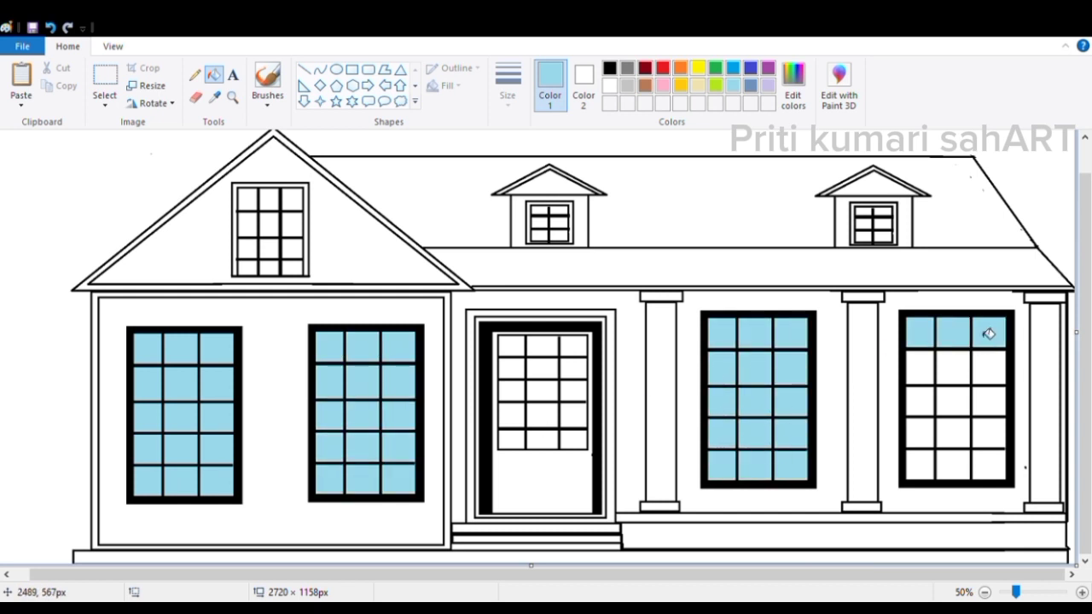
pyautogui.click(988, 369)
pyautogui.click(954, 372)
pyautogui.click(920, 368)
pyautogui.click(919, 402)
pyautogui.click(920, 433)
pyautogui.click(920, 466)
# Step: Fill the panes of the door's window with light grey and the door panel around them with gold
pyautogui.click(627, 86)
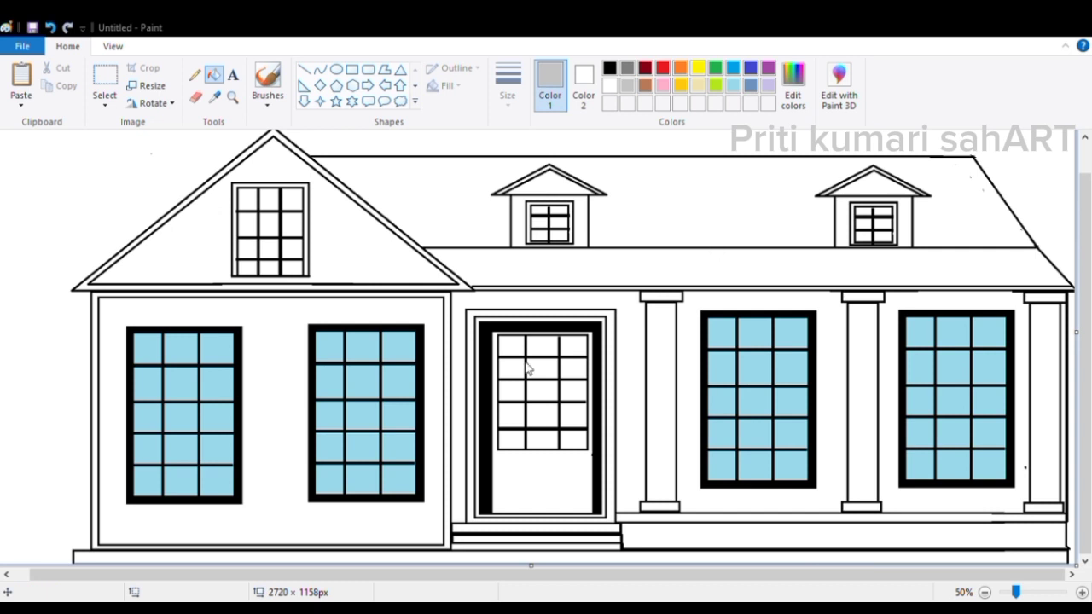
pyautogui.click(511, 345)
pyautogui.click(573, 367)
pyautogui.click(573, 401)
pyautogui.click(542, 368)
pyautogui.click(512, 390)
pyautogui.click(512, 413)
pyautogui.click(512, 439)
pyautogui.click(581, 436)
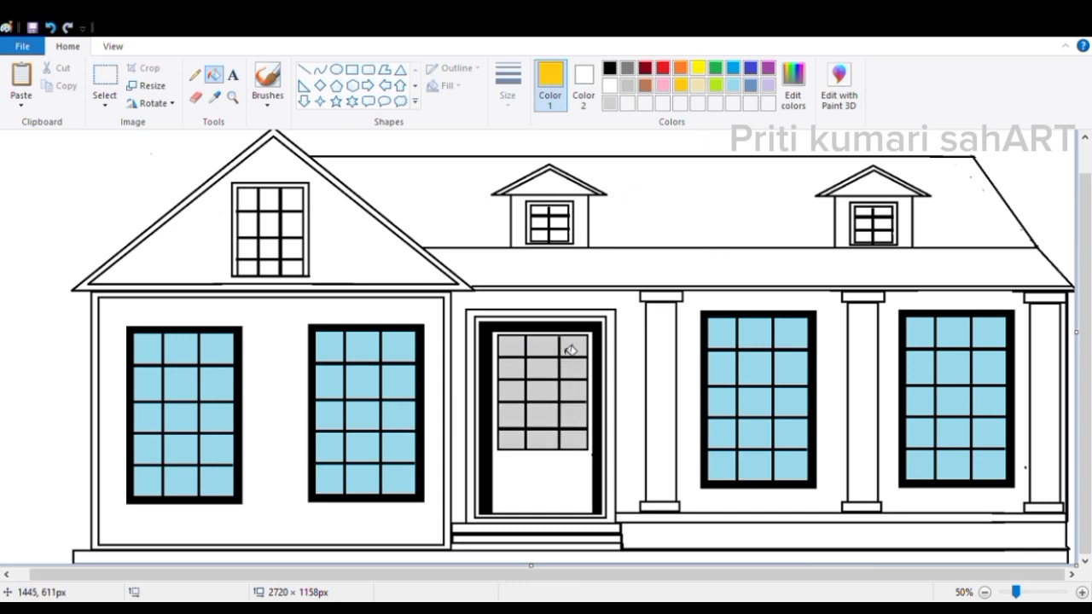
pyautogui.click(580, 483)
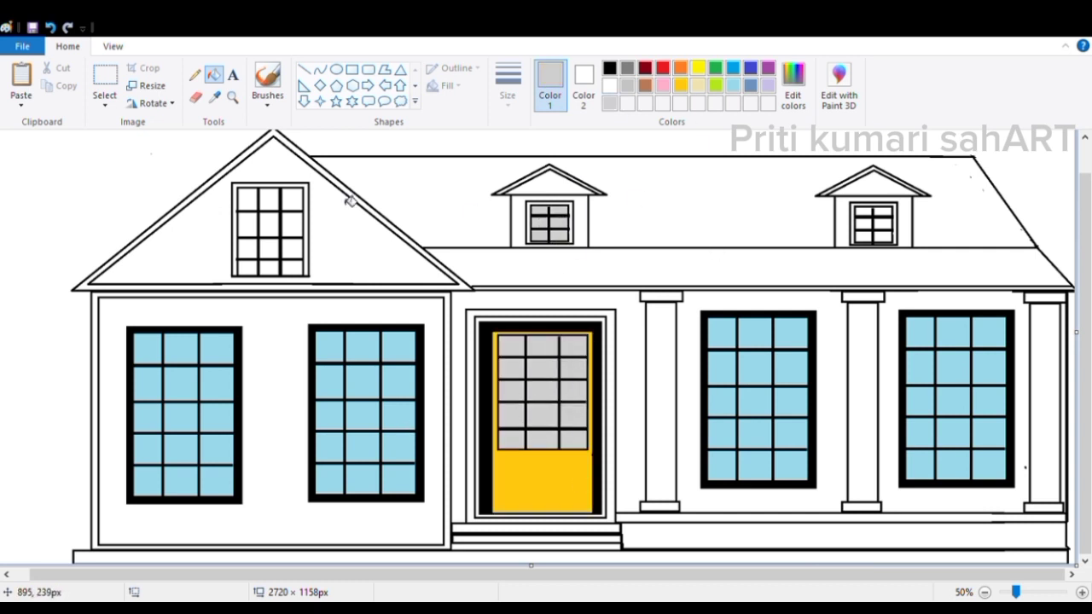
# Step: Fill the panes of the gable window and both dormer windows with light grey
pyautogui.click(270, 199)
pyautogui.click(292, 199)
pyautogui.click(246, 199)
pyautogui.click(270, 222)
pyautogui.click(293, 222)
pyautogui.click(270, 268)
pyautogui.click(246, 246)
pyautogui.click(270, 246)
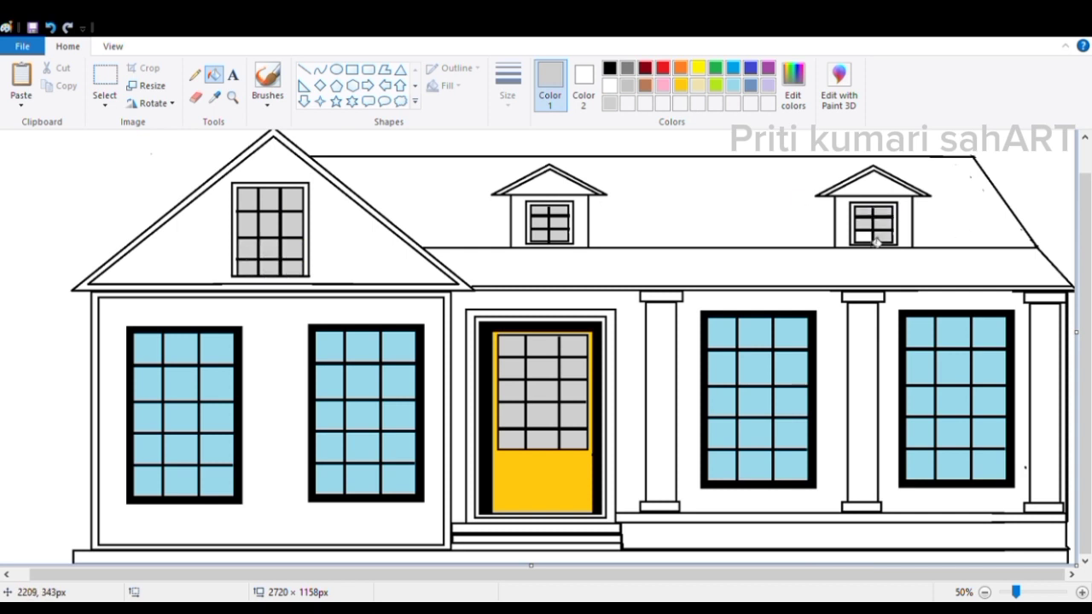
# Step: Try filling the frames of the gable window and both dormer windows with black, and undo those fills
pyautogui.click(609, 67)
pyautogui.click(529, 223)
pyautogui.click(306, 214)
pyautogui.click(852, 219)
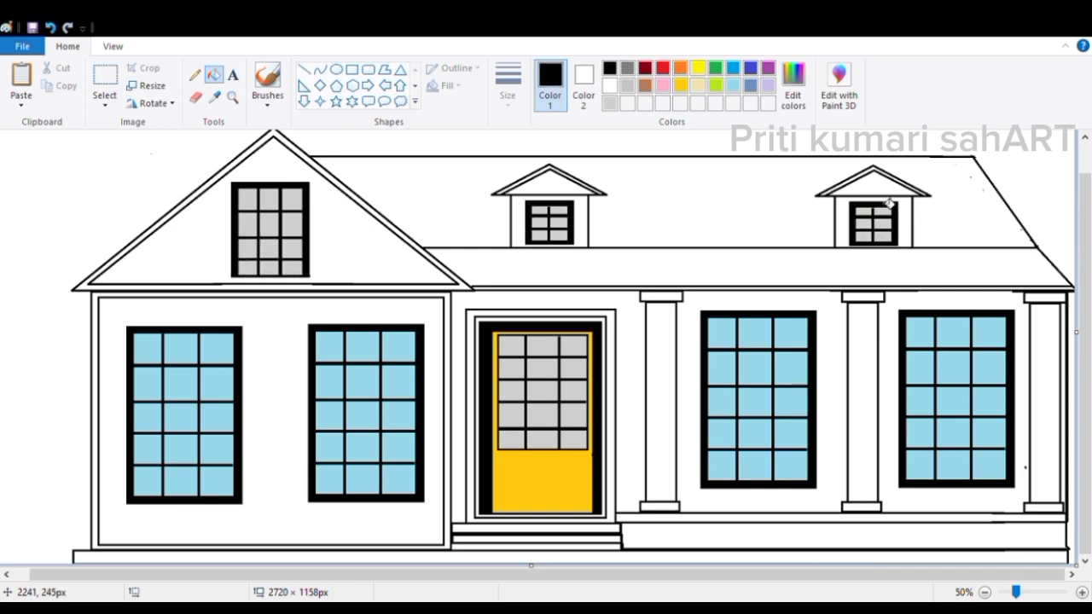
pyautogui.click(550, 169)
pyautogui.hotkey('ctrl', 'z')
pyautogui.hotkey('ctrl', 'z')
pyautogui.hotkey('ctrl', 'z')
# Step: Mix a custom light grey and fill the frames of the gable window and the dormer windows with it
pyautogui.click(794, 96)
pyautogui.click(652, 331)
pyautogui.click(308, 253)
pyautogui.click(557, 241)
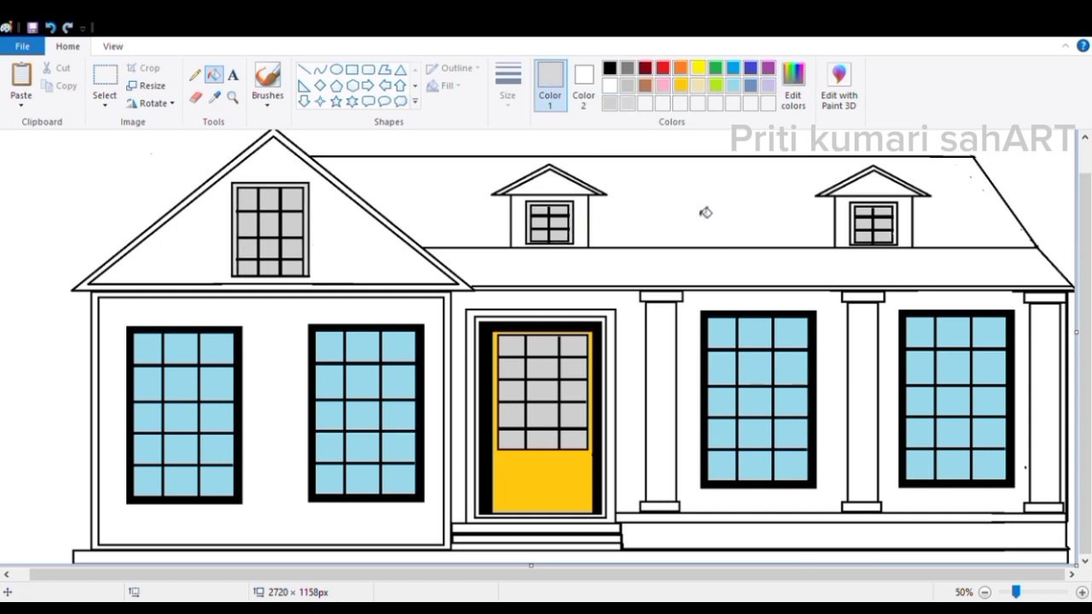
# Step: Mix a custom cream colour and fill the walls and small gables of both dormers and the door surround with it
pyautogui.click(698, 85)
pyautogui.click(793, 92)
pyautogui.click(711, 225)
pyautogui.click(407, 423)
pyautogui.click(581, 225)
pyautogui.click(549, 184)
pyautogui.click(857, 190)
pyautogui.click(904, 237)
pyautogui.click(538, 312)
# Step: Mix a pale yellow for the door's outer surround and inner border, and fill the thin frame between them with black
pyautogui.click(698, 69)
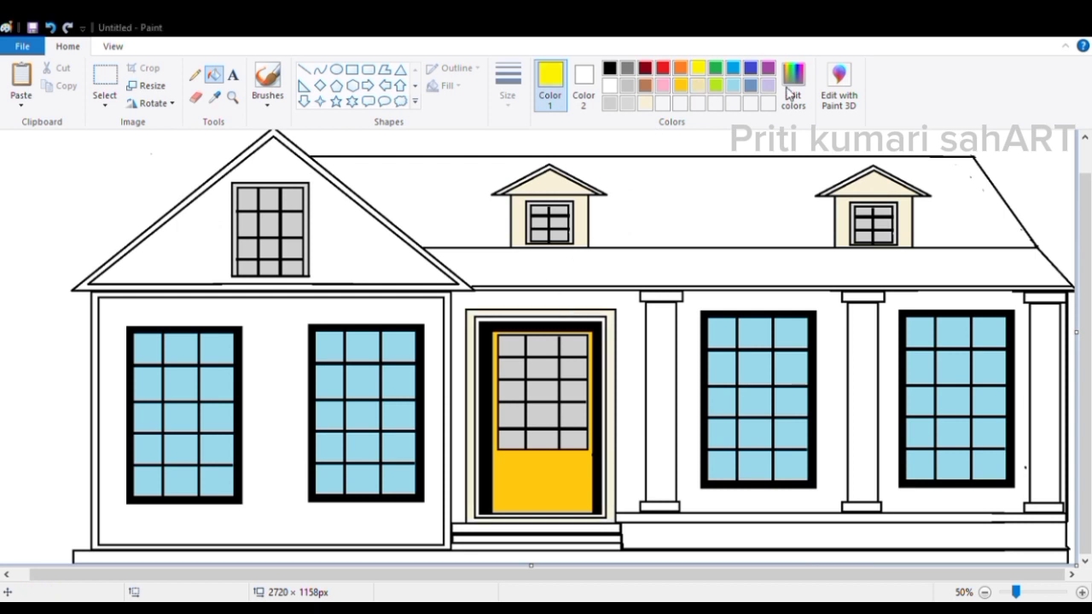
pyautogui.click(408, 422)
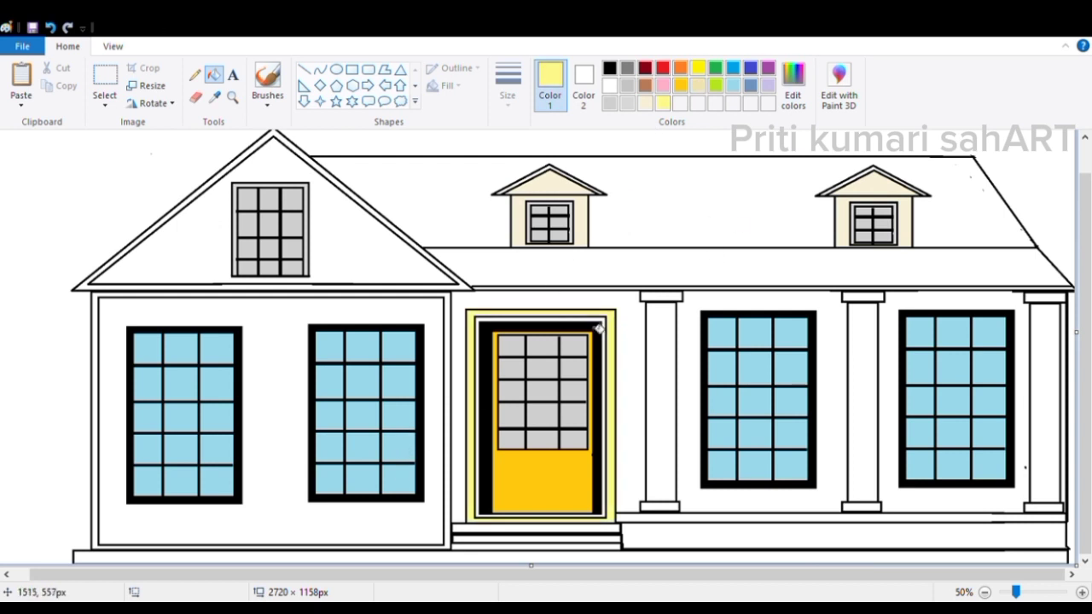
pyautogui.click(567, 329)
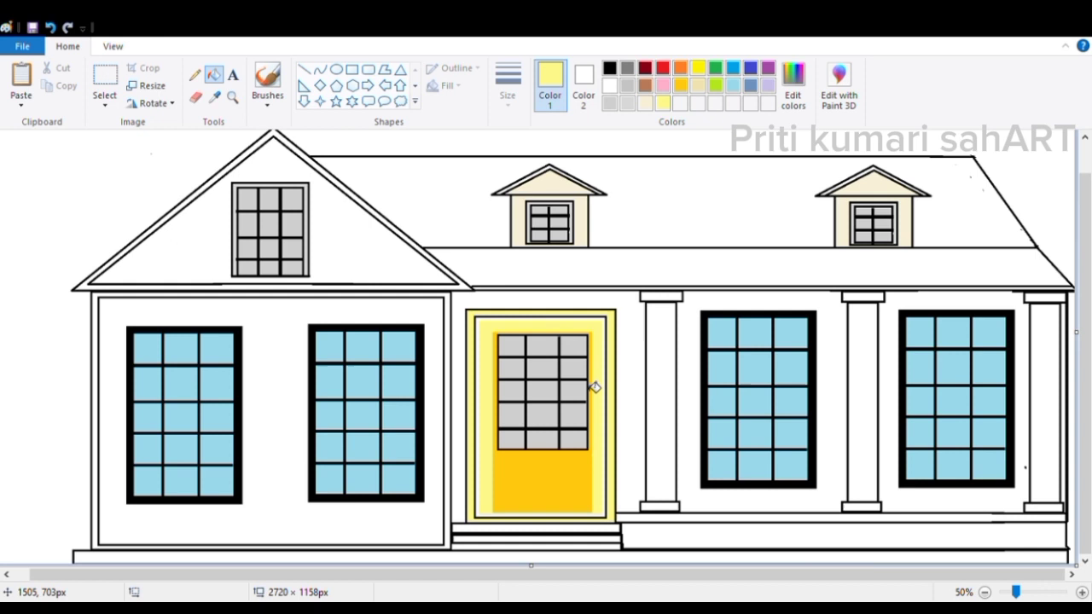
pyautogui.click(609, 68)
pyautogui.click(589, 317)
# Step: Fill the wall of the gabled section and all porch wall areas between the columns with the pale yellow
pyautogui.click(663, 102)
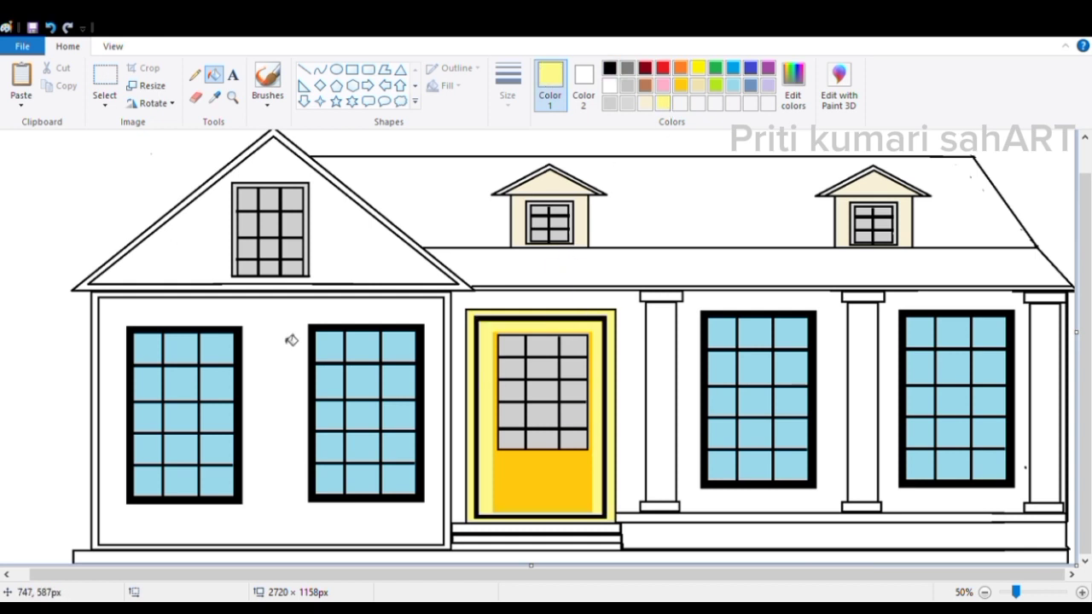
pyautogui.click(287, 339)
pyautogui.click(637, 353)
pyautogui.click(828, 342)
pyautogui.click(888, 336)
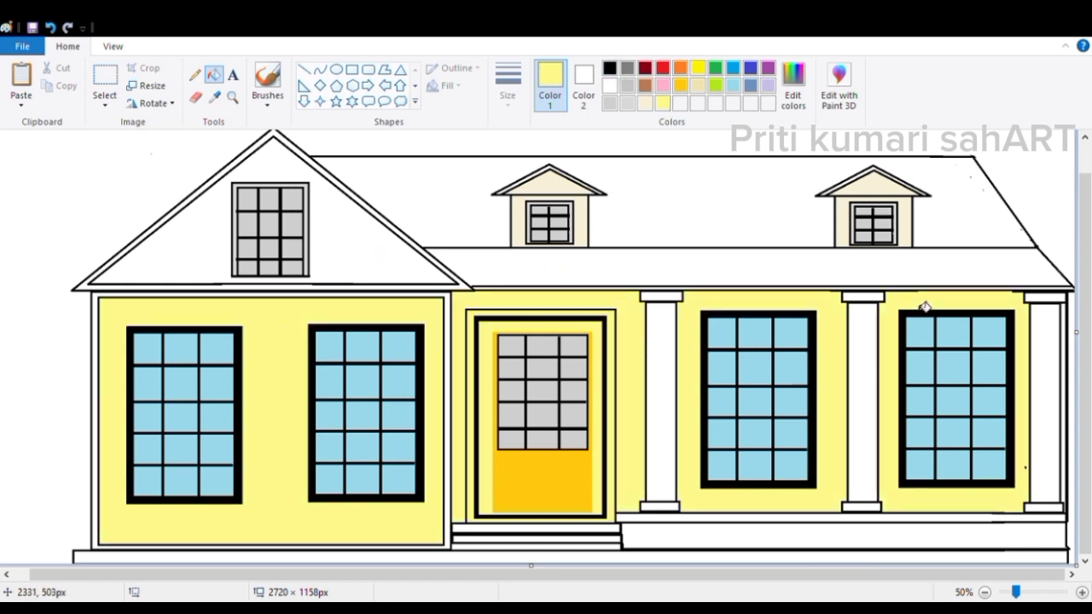
# Step: Fill the upper and lower sections of the main roof with a custom medium grey
pyautogui.click(396, 423)
pyautogui.click(455, 204)
pyautogui.click(601, 271)
# Step: Mix a lighter custom grey and fill both main roof sections and the gable with it
pyautogui.click(794, 86)
pyautogui.click(714, 226)
pyautogui.click(395, 422)
pyautogui.click(657, 234)
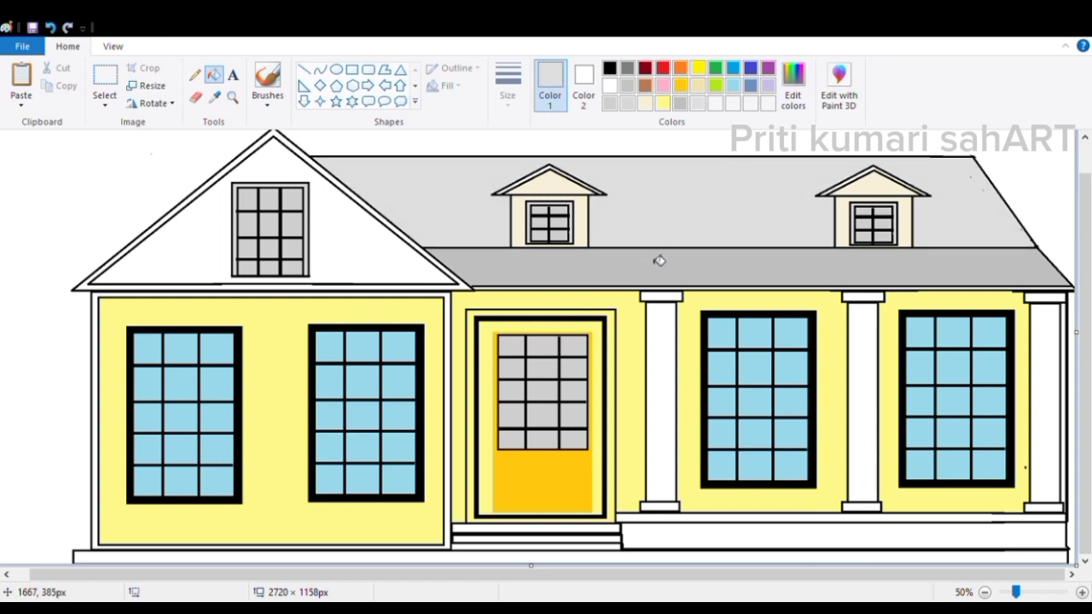
pyautogui.click(659, 260)
# Step: Fill the three porch columns with the custom cream colour
pyautogui.click(565, 232)
pyautogui.click(662, 401)
pyautogui.click(863, 401)
pyautogui.click(1038, 324)
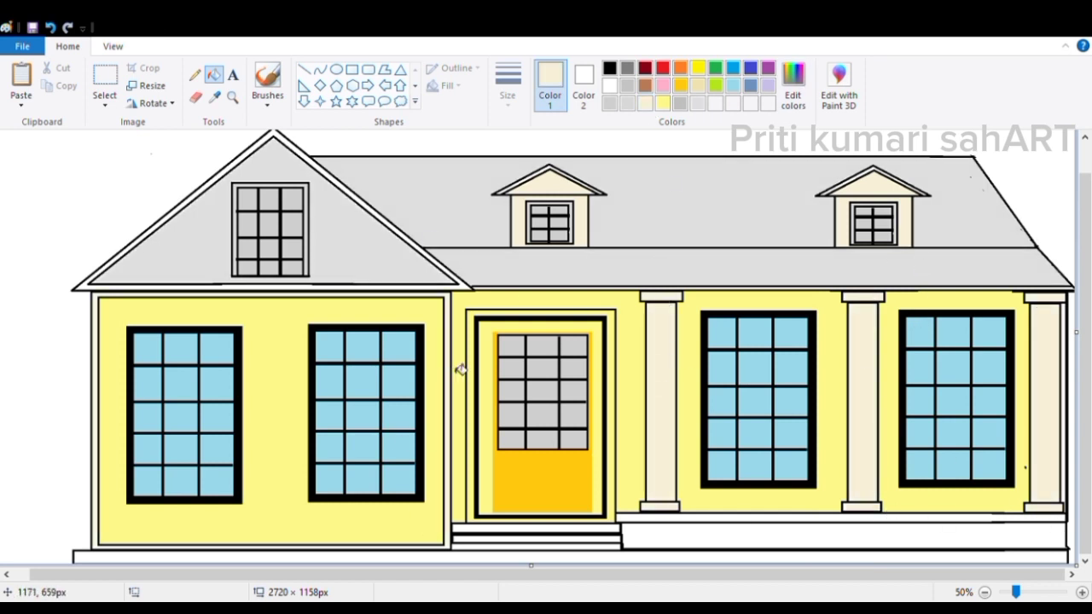
# Step: Fill the gable's trim, the frame around the gabled section's wall and the strip under the porch roof with brown
pyautogui.click(645, 85)
pyautogui.click(464, 290)
pyautogui.click(232, 97)
pyautogui.doubleClick(485, 295)
pyautogui.click(214, 75)
pyautogui.click(598, 363)
pyautogui.click(475, 398)
pyautogui.click(985, 592)
pyautogui.click(985, 592)
# Step: Fill the entrance steps below the door with the custom light grey
pyautogui.click(627, 104)
pyautogui.click(550, 534)
pyautogui.click(549, 551)
# Step: Fill the porch's base wall with pale yellow and the narrow ledge above it with cream
pyautogui.click(663, 103)
pyautogui.click(704, 538)
pyautogui.click(811, 518)
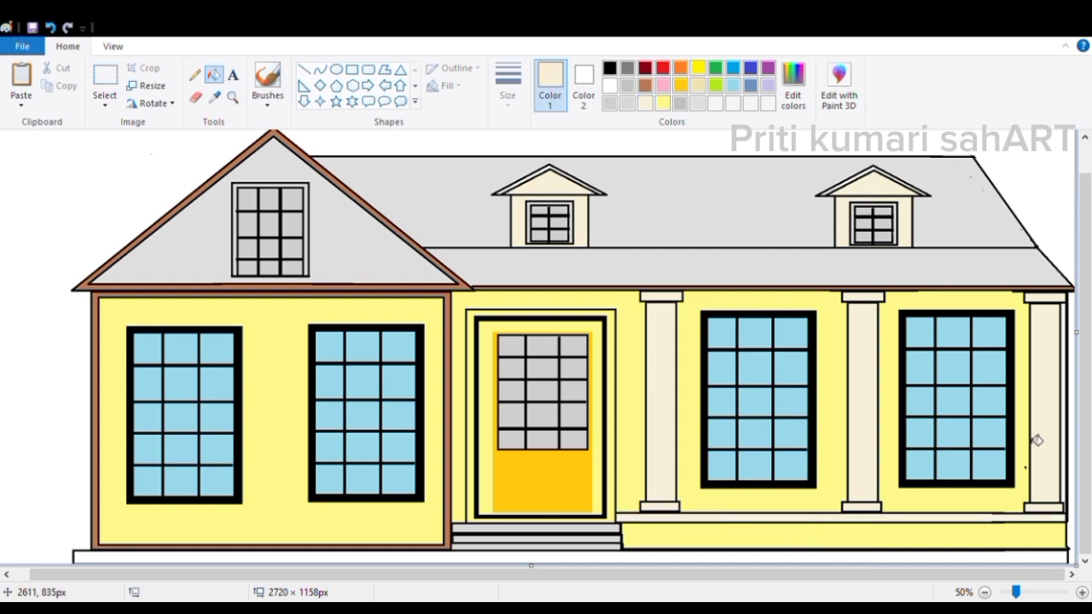
# Step: Try light grey and bright yellow fills on the foundation strip beneath the house
pyautogui.click(629, 103)
pyautogui.click(730, 558)
pyautogui.click(698, 68)
pyautogui.click(730, 557)
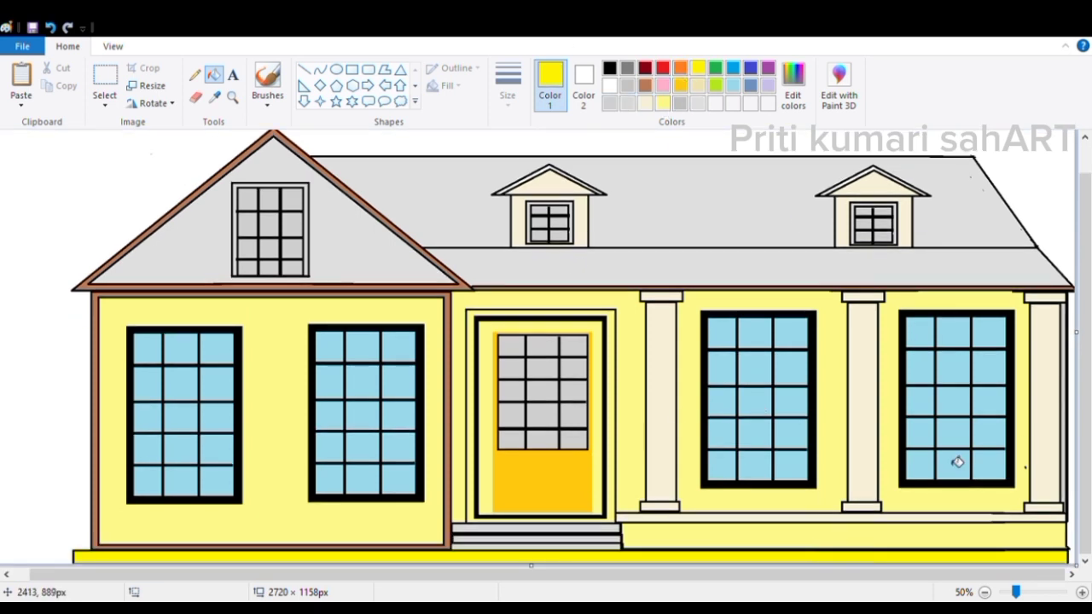
# Step: Fill the foundation strip with brown, and recolour the door panel together with its inner border in a single gold
pyautogui.click(645, 85)
pyautogui.click(768, 557)
pyautogui.click(664, 102)
pyautogui.click(532, 491)
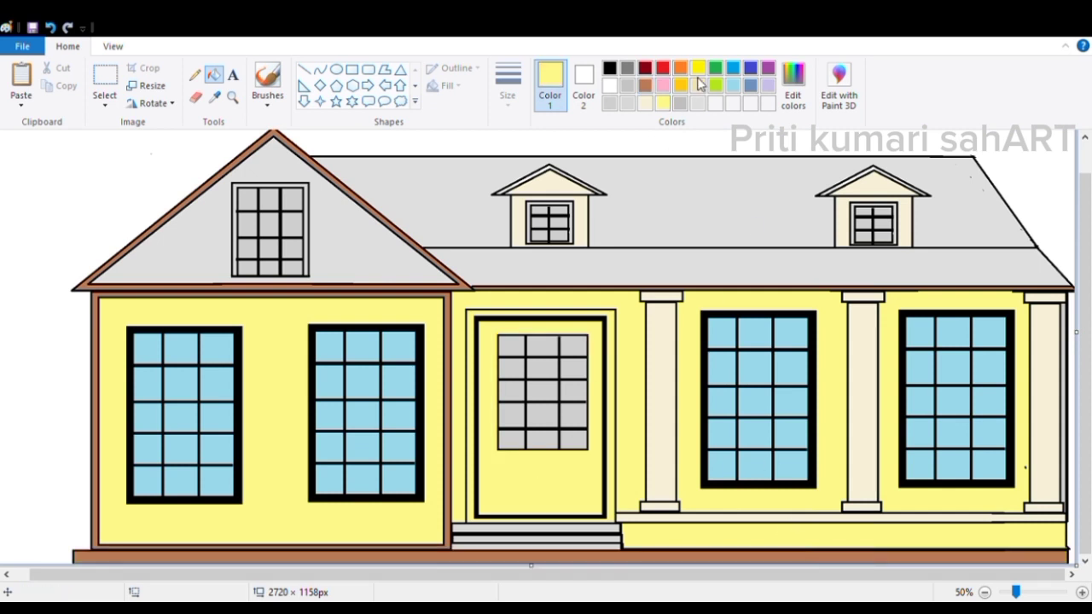
pyautogui.click(681, 85)
pyautogui.click(558, 501)
# Step: Draw a small black door handle from rectangle outlines between the door's window and its right edge
pyautogui.click(353, 70)
pyautogui.click(609, 69)
pyautogui.moveTo(606, 442); pyautogui.dragTo(607, 440)
pyautogui.moveTo(589, 434)
pyautogui.mouseDown()
pyautogui.moveTo(594, 458)
pyautogui.moveTo(602, 453)
pyautogui.mouseUp()
pyautogui.click(605, 494)
pyautogui.click(603, 406)
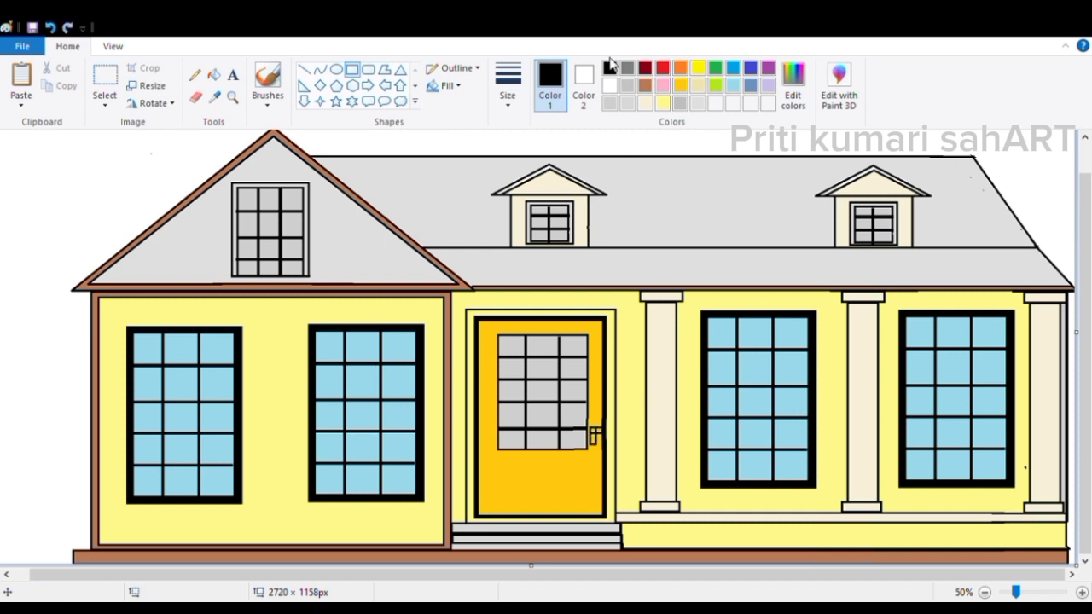
# Step: Fill the dormers' roof trim and the frames of the gable window and both dormer windows with dark red
pyautogui.click(645, 69)
pyautogui.click(214, 74)
pyautogui.click(548, 168)
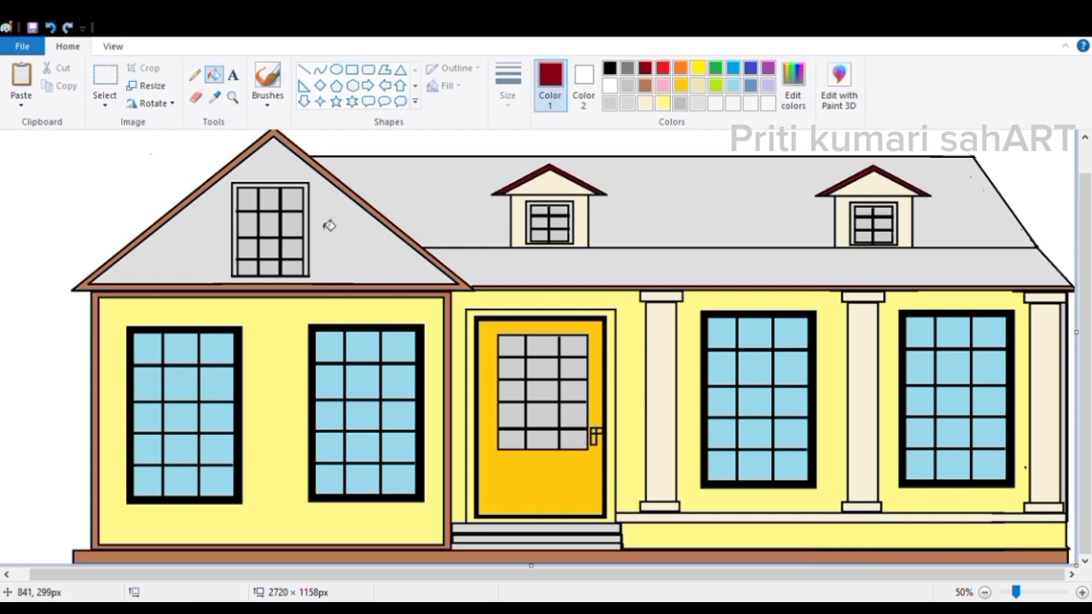
pyautogui.click(309, 250)
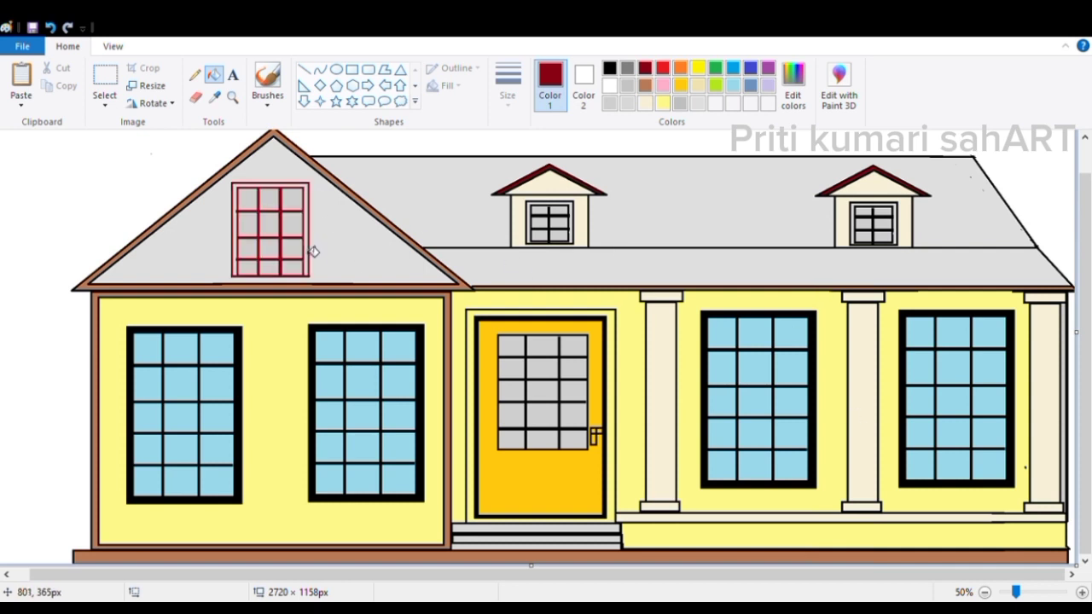
pyautogui.click(570, 231)
pyautogui.click(900, 238)
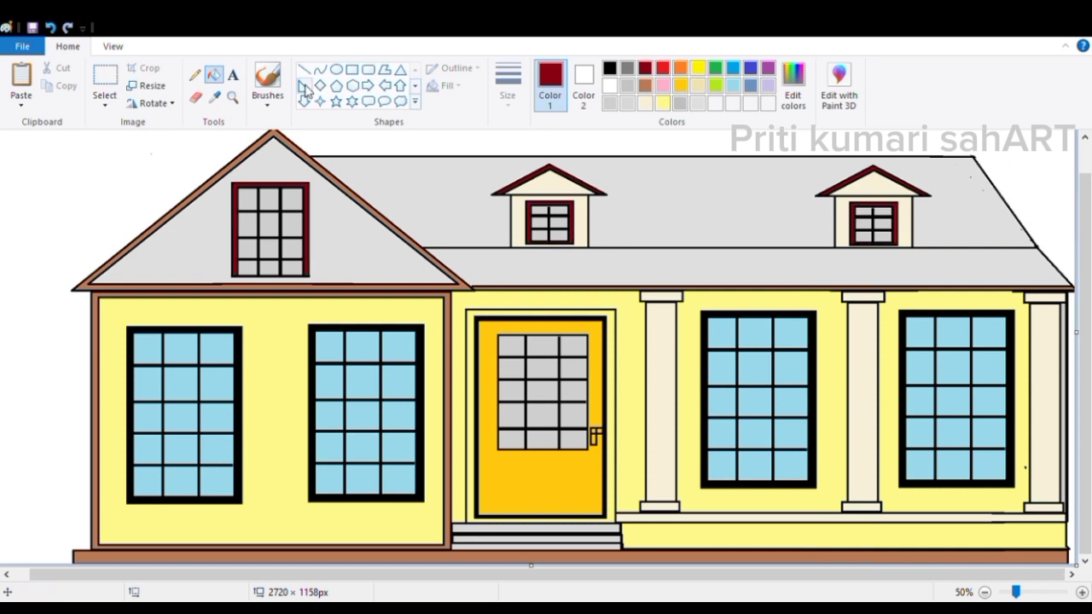
# Step: Erase the line crossing the inside of the door handle and choose gold to fill the erased spot
pyautogui.click(233, 98)
pyautogui.click(535, 372)
pyautogui.click(535, 372)
pyautogui.scroll(-3, 537, 375)
pyautogui.click(195, 98)
pyautogui.click(680, 86)
pyautogui.click(213, 74)
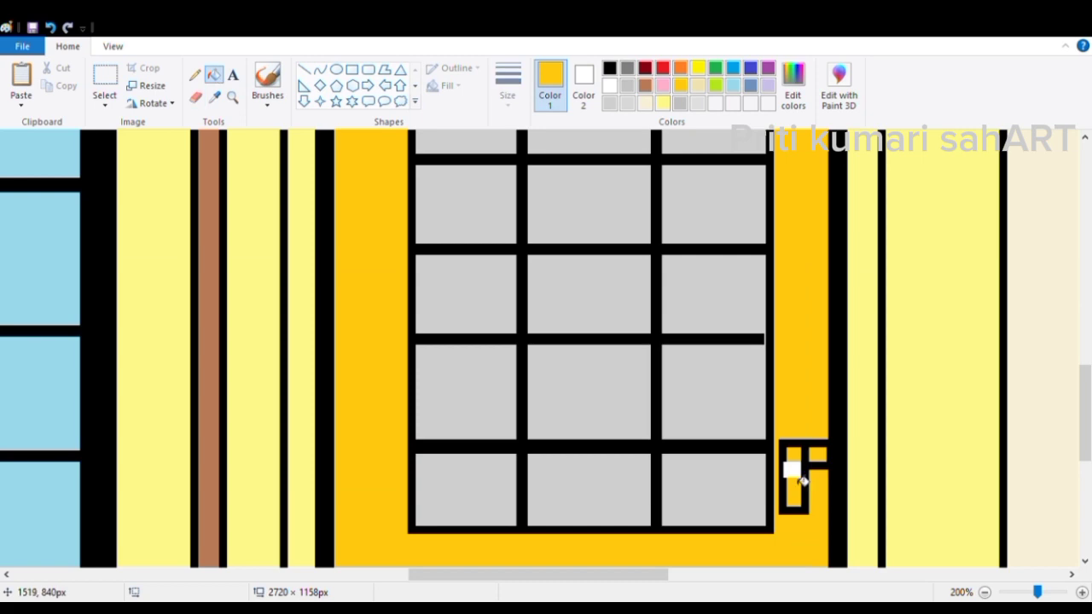